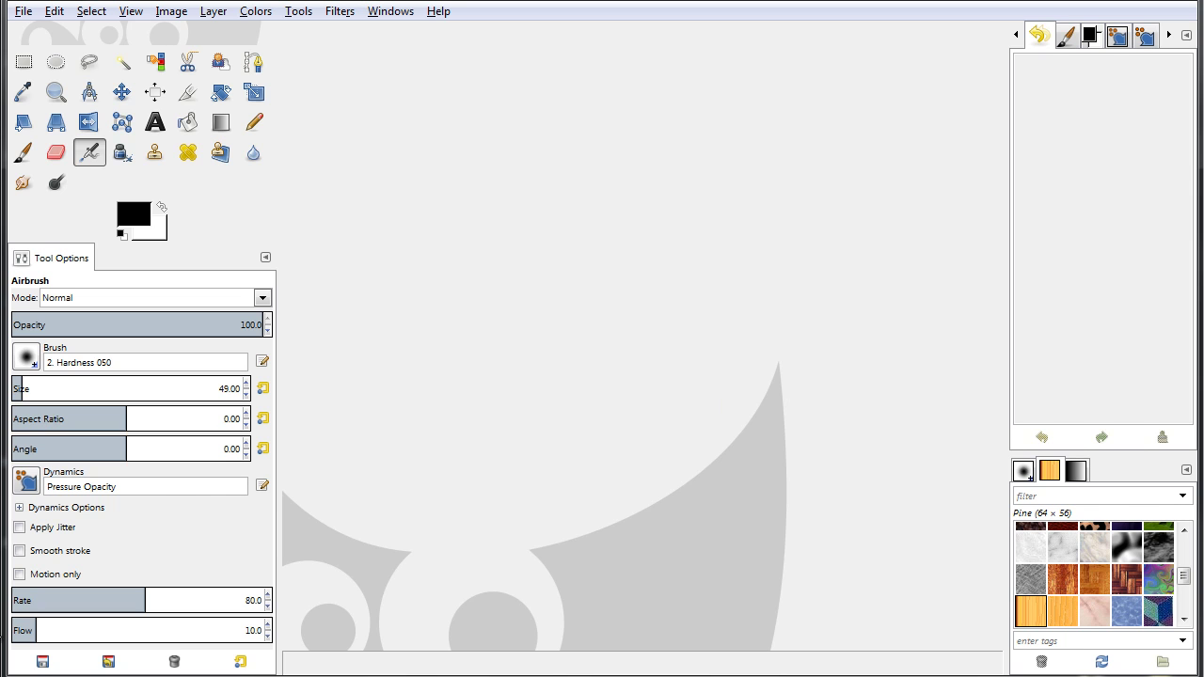
- Create a new blank 640 × 400 px image using File > New with default settings
click(22, 12)
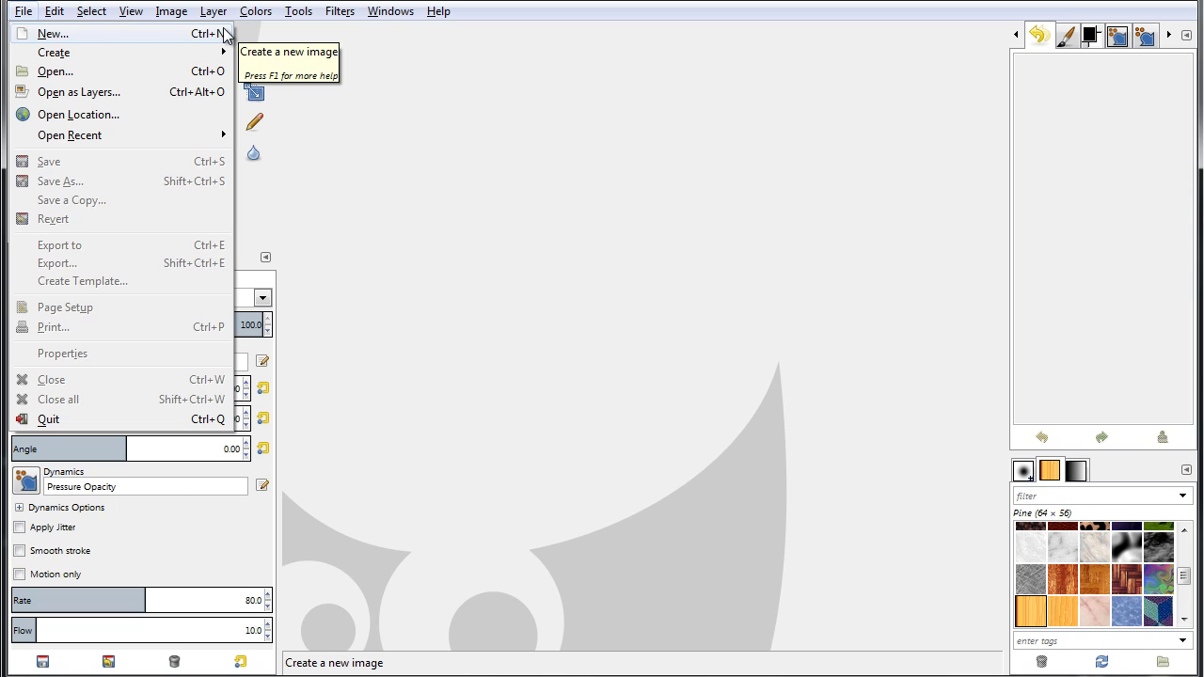
click(224, 36)
drag(427, 55, 699, 147)
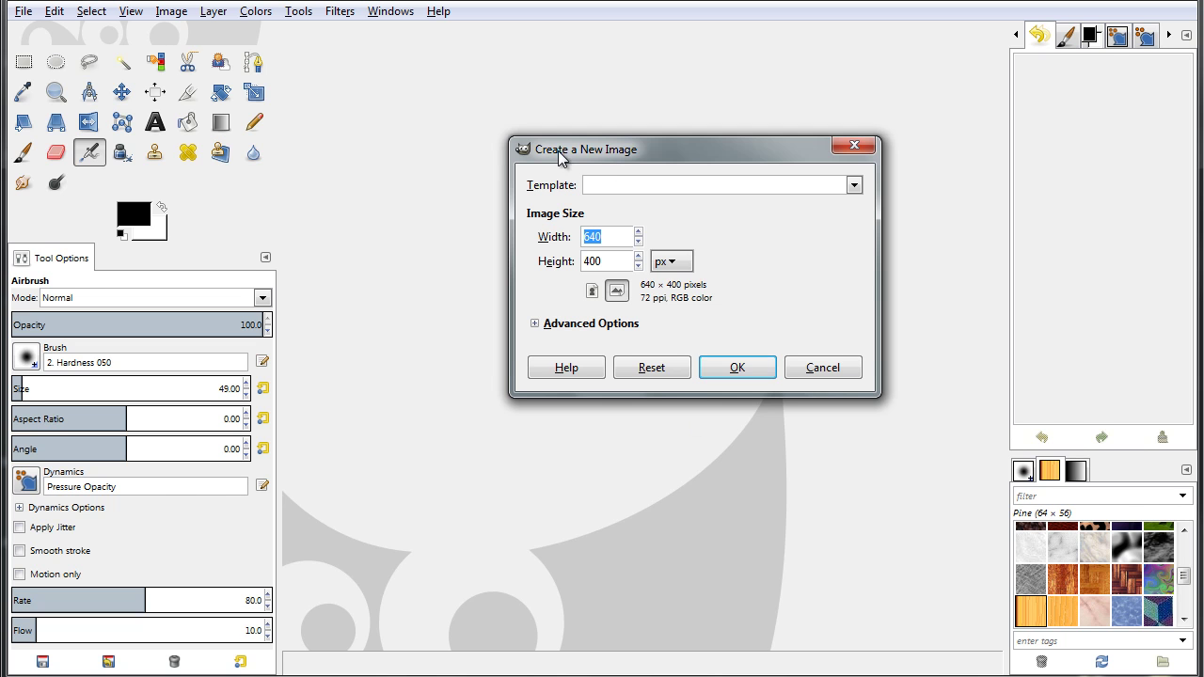
click(738, 368)
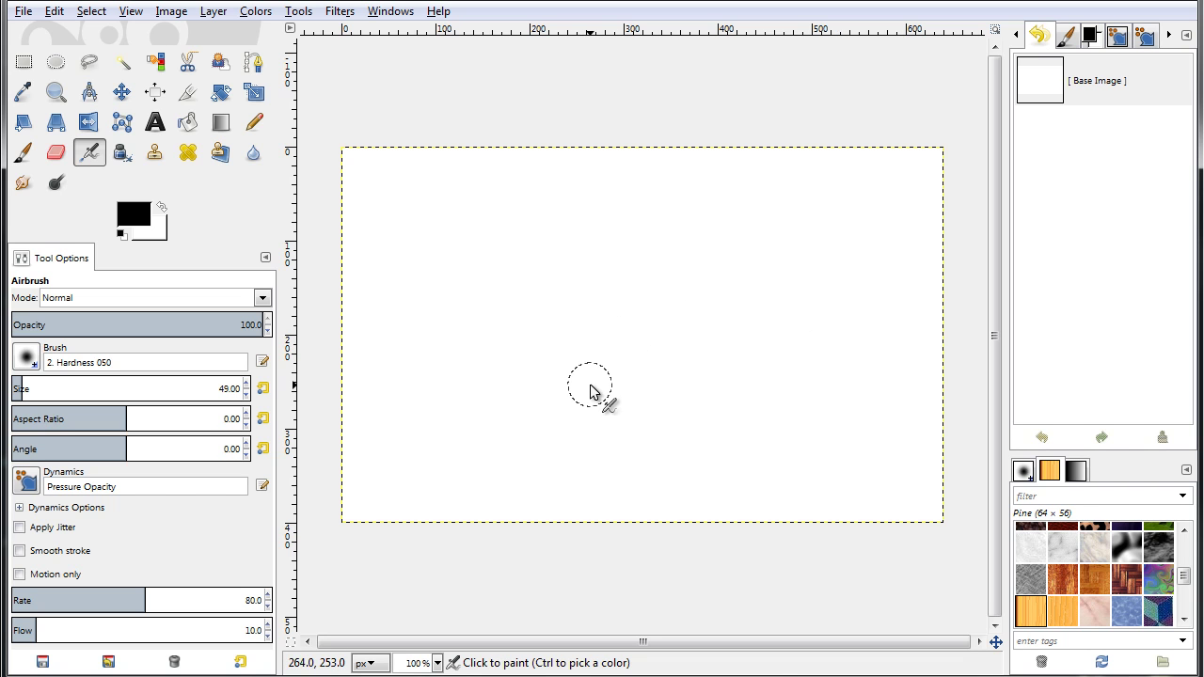
- Switch to the Paintbrush tool and raise its brush size from 54 to 324.28
key(bracketleft)
key(bracketleft)
key(bracketleft)
key(bracketleft)
key(bracketleft)
key(bracketleft)
key(bracketright)
key(bracketright)
key(bracketright)
key(bracketright)
key(bracketright)
key(bracketright)
key(bracketright)
key(bracketright)
key(bracketright)
key(bracketright)
key(bracketright)
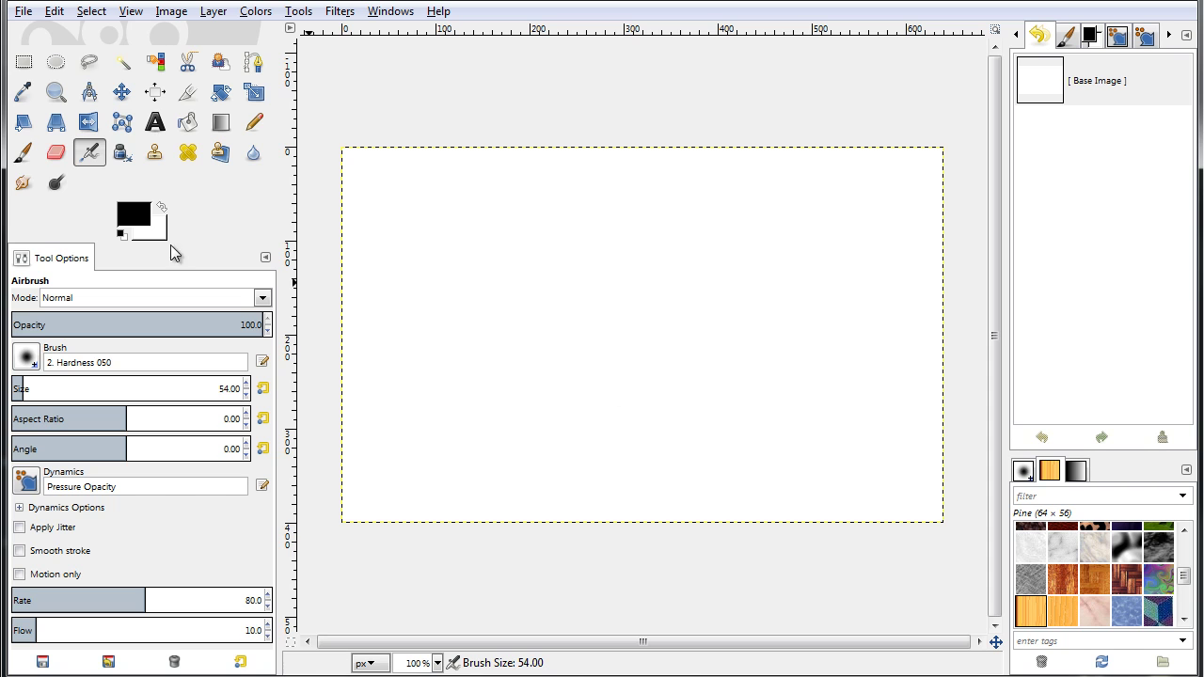
click(20, 156)
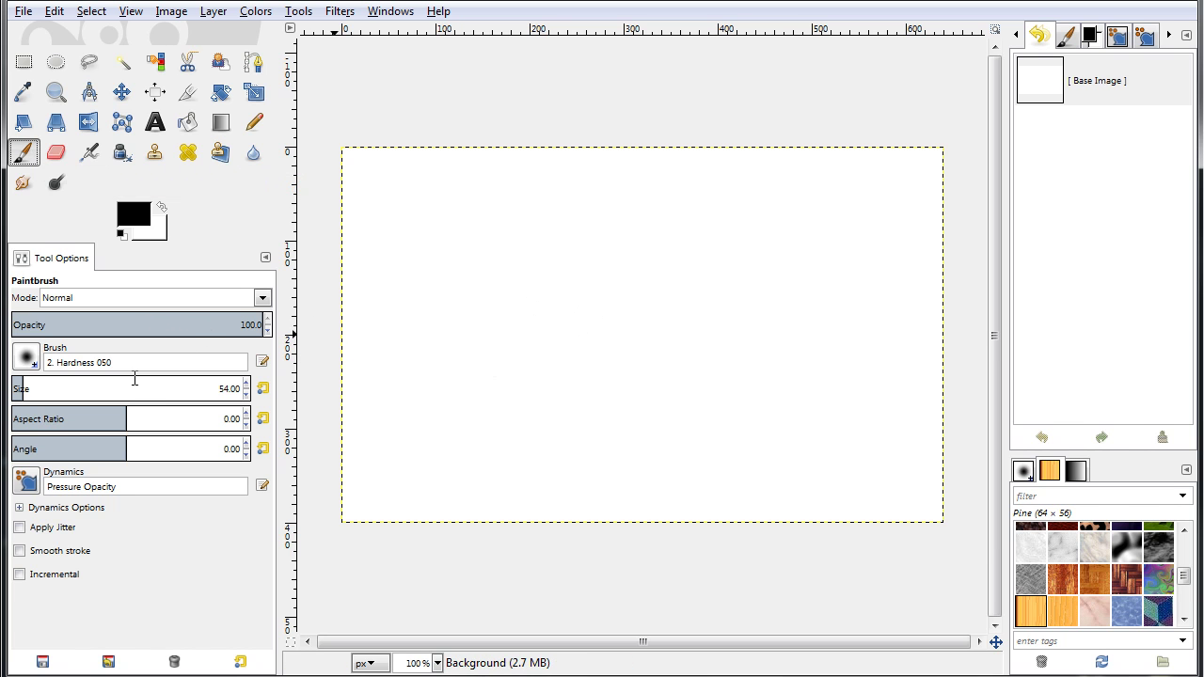
mouse_move(62, 388)
mouse_down()
mouse_move(315, 391)
mouse_move(229, 403)
mouse_move(266, 405)
mouse_move(147, 398)
mouse_up()
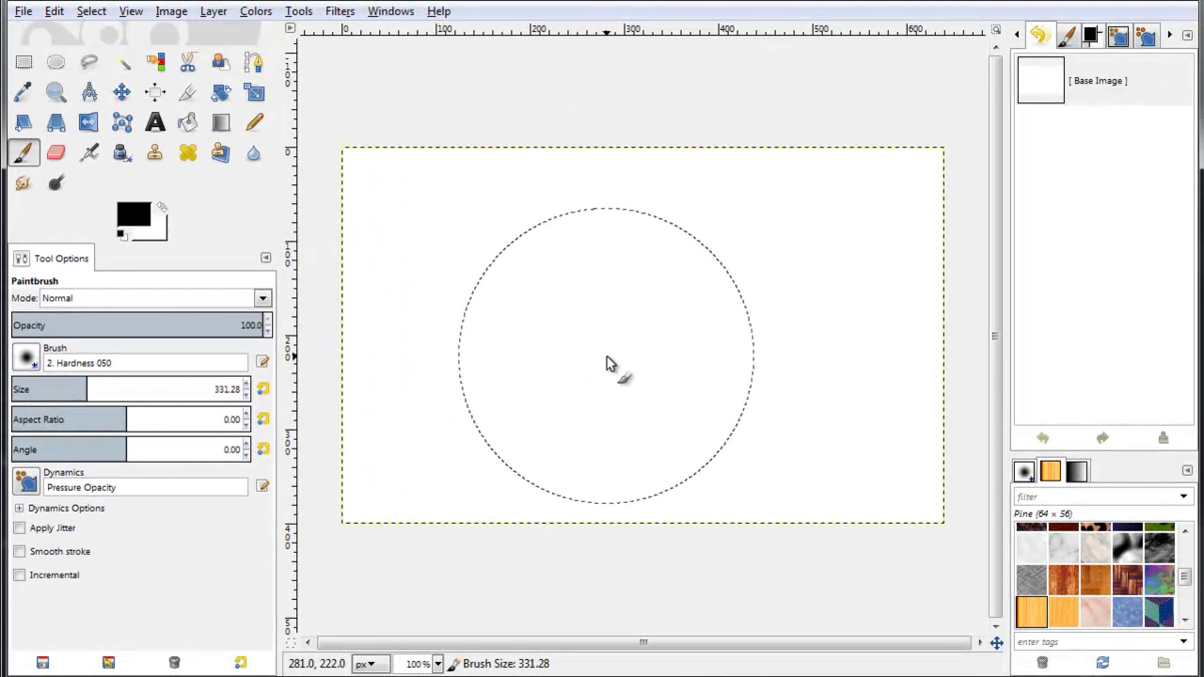
- Use the [ and ] keys to bring the Paintbrush size down to 74.28
key(bracketleft)
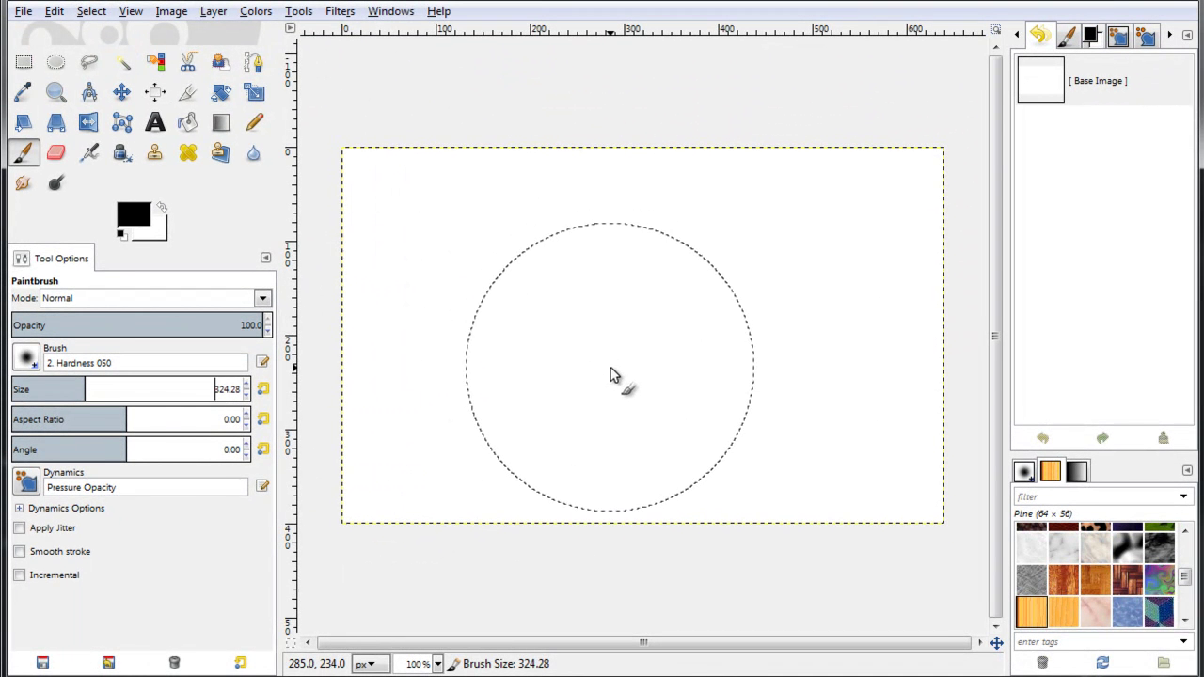
key(bracketleft)
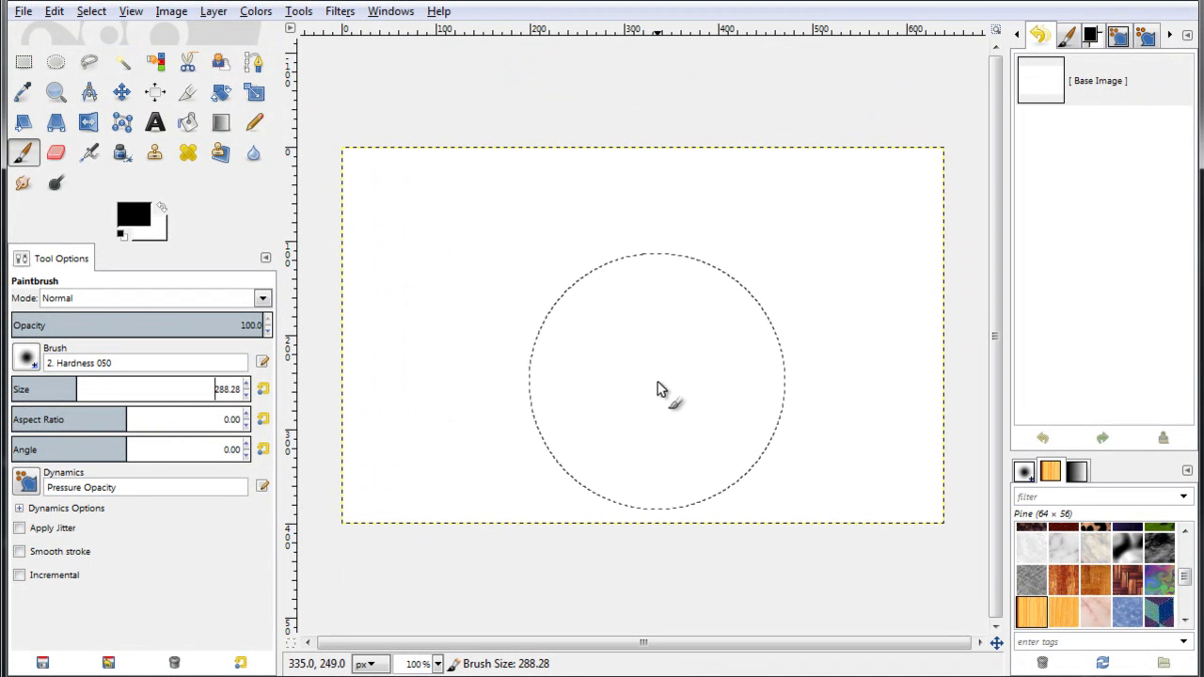
key(bracketleft)
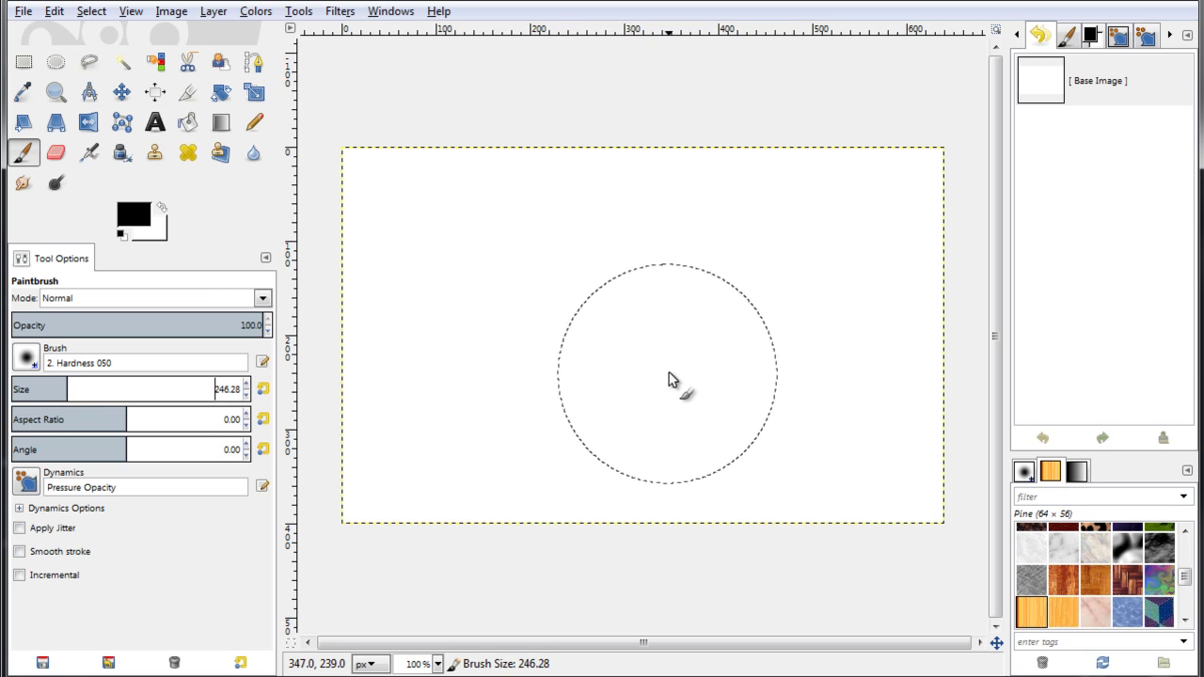
key(bracketleft)
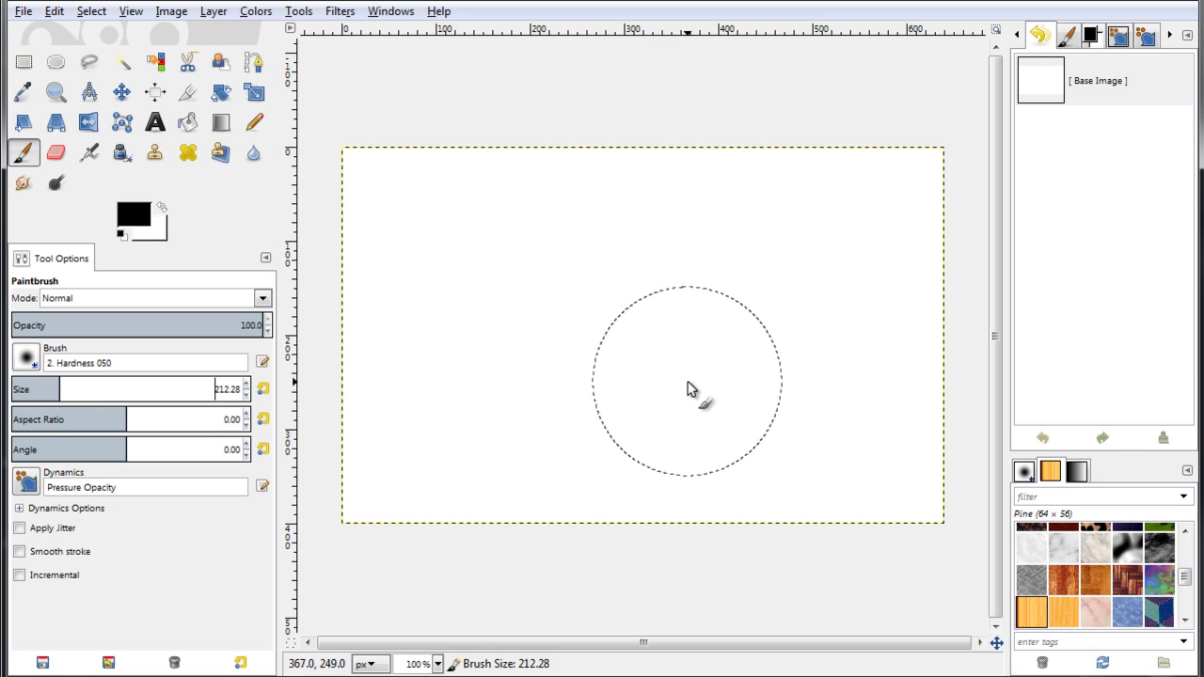
key(bracketleft)
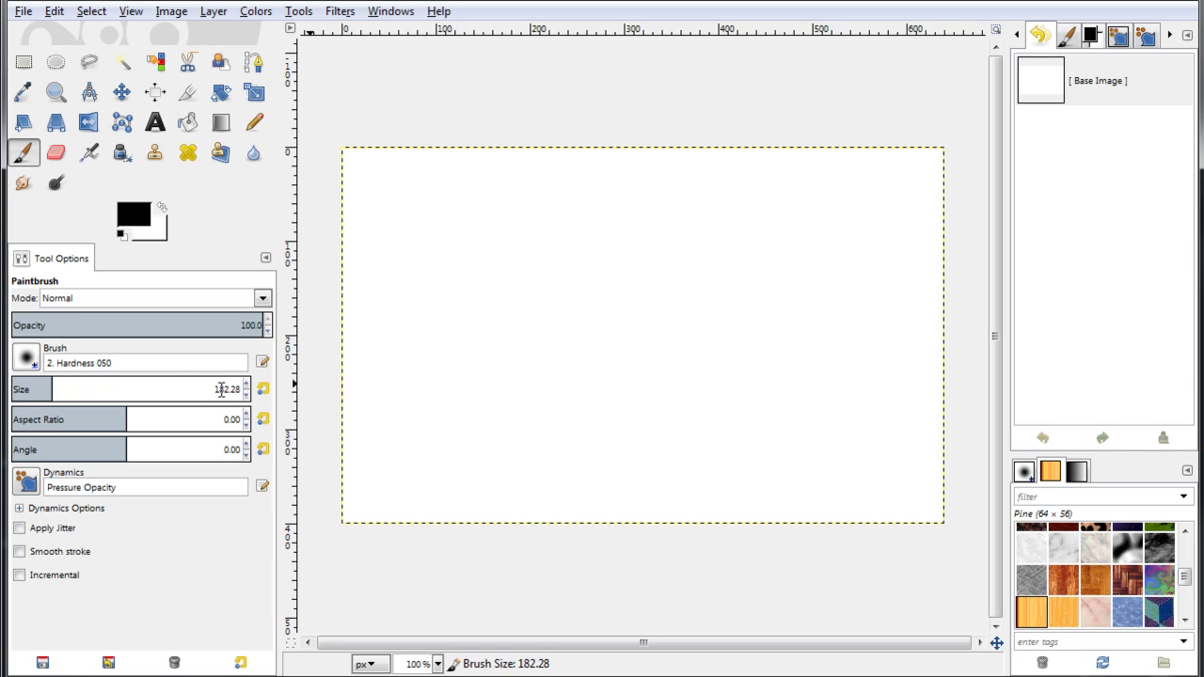
key(bracketright)
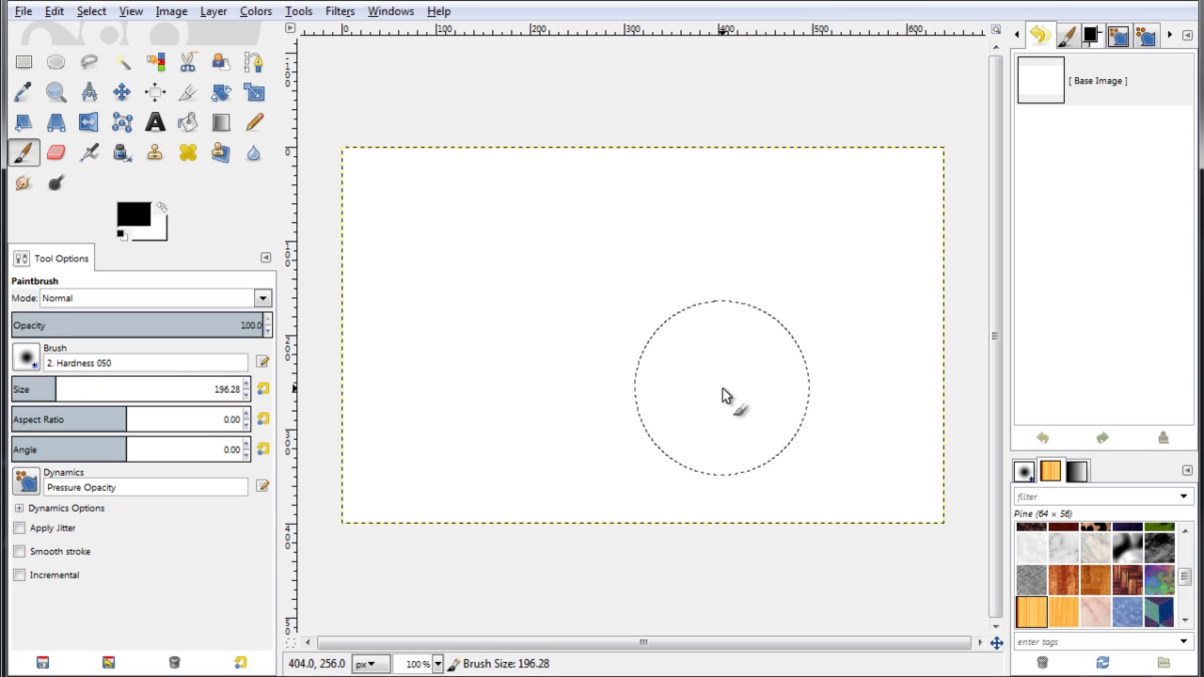
key(bracketleft)
key(bracketleft)
key(bracketleft)
key(bracketleft)
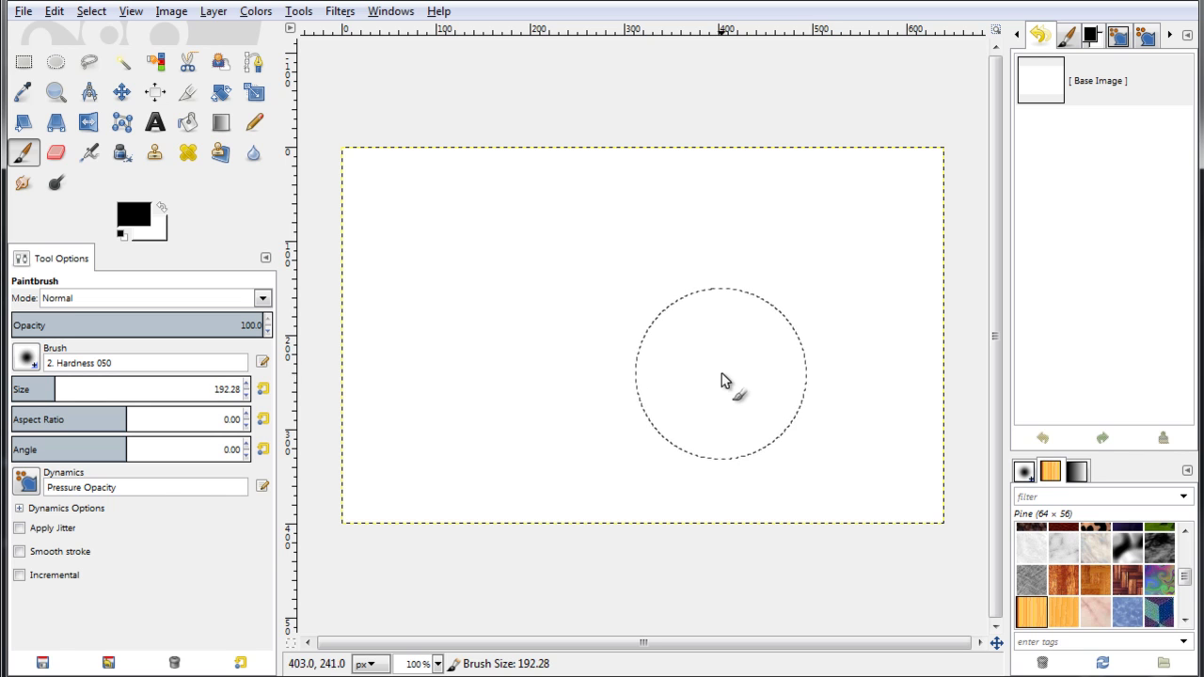
key(bracketleft)
key(bracketleft)
key(bracketleft)
key(bracketleft)
key(bracketleft)
key(bracketleft)
key(bracketleft)
key(bracketleft)
key(bracketleft)
key(bracketleft)
key(bracketleft)
key(bracketleft)
key(bracketleft)
key(bracketleft)
key(bracketleft)
key(bracketleft)
key(bracketleft)
key(bracketleft)
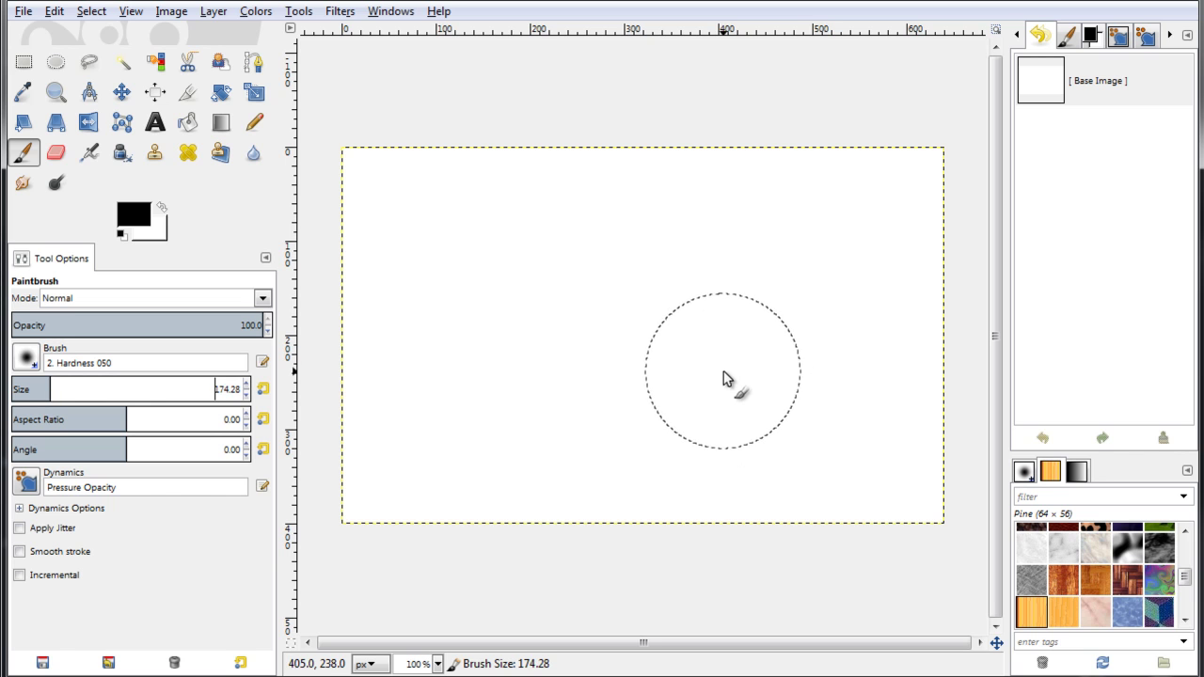
key(bracketleft)
key(bracketleft)
key(bracketleft)
key(bracketleft)
key(bracketleft)
key(bracketleft)
key(bracketleft)
key(bracketleft)
key(bracketleft)
key(bracketleft)
key(bracketleft)
key(bracketleft)
key(bracketleft)
key(bracketleft)
key(bracketleft)
key(bracketleft)
key(bracketleft)
key(bracketleft)
key(bracketleft)
key(bracketleft)
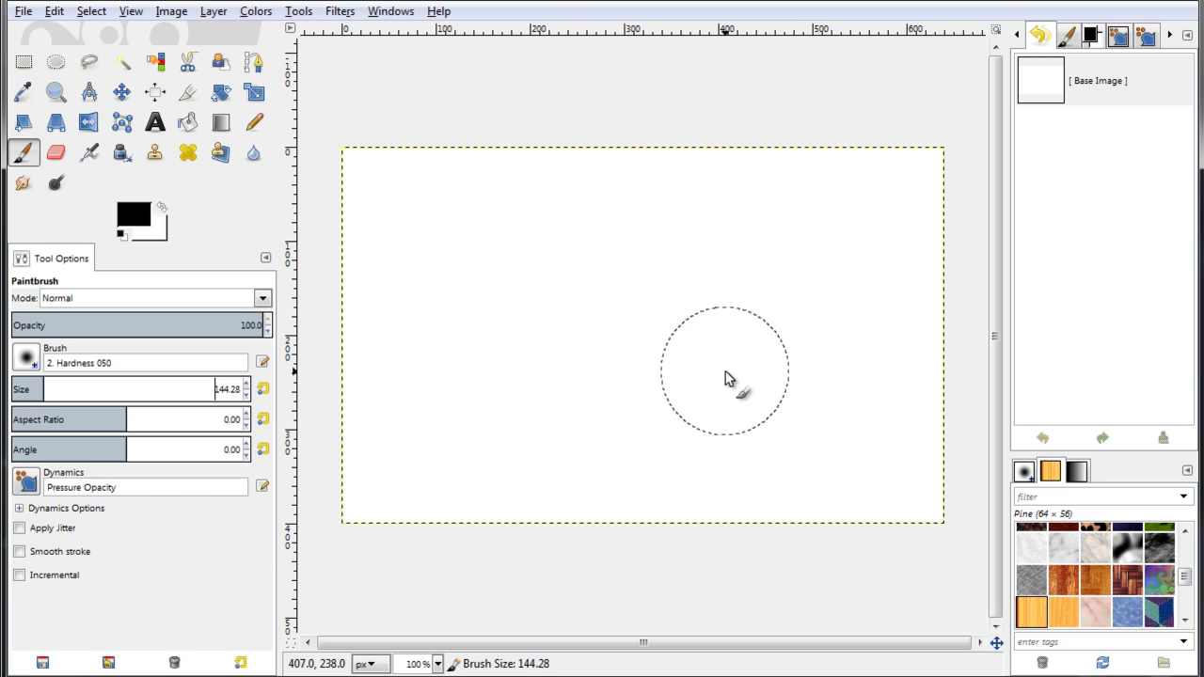
key(bracketleft)
key(bracketleft)
key(bracketleft)
key(bracketleft)
key(bracketleft)
key(bracketleft)
key(bracketleft)
key(bracketleft)
key(bracketleft)
key(bracketleft)
key(bracketleft)
key(bracketleft)
key(bracketleft)
key(bracketleft)
key(bracketleft)
key(bracketleft)
key(bracketleft)
key(bracketleft)
key(bracketleft)
key(bracketleft)
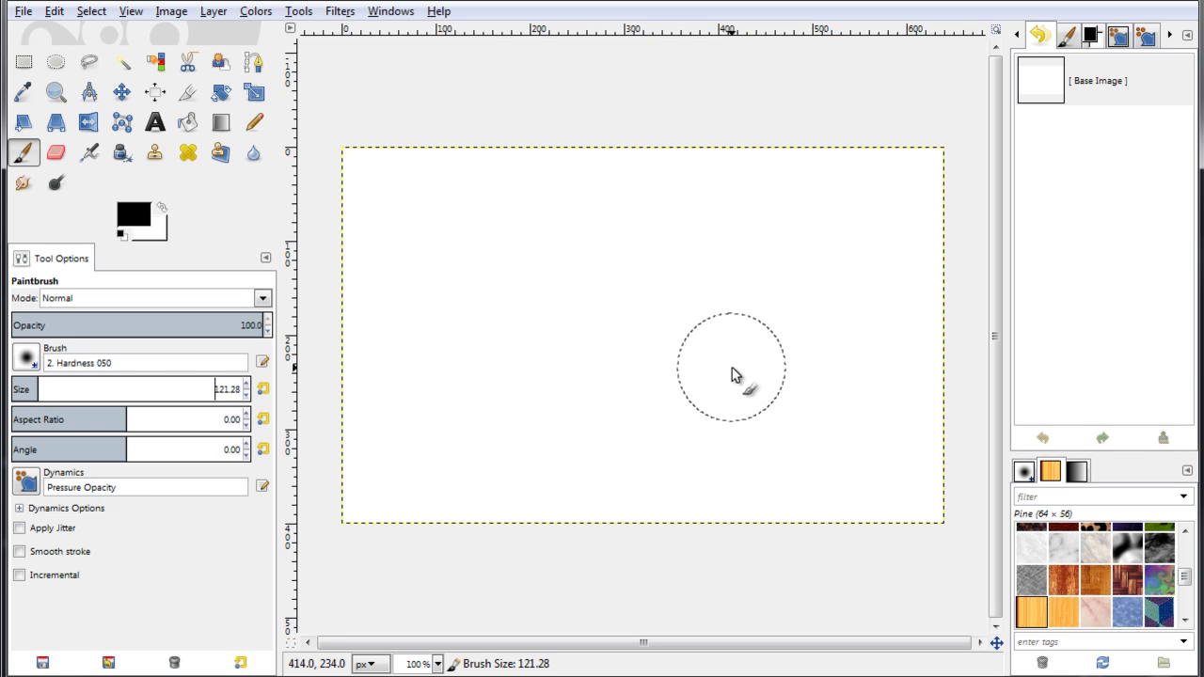
key(bracketleft)
key(bracketleft)
key(bracketleft)
key(bracketleft)
key(bracketleft)
key(bracketleft)
key(bracketleft)
key(bracketleft)
key(bracketleft)
key(bracketleft)
key(bracketleft)
key(bracketleft)
key(bracketleft)
key(bracketleft)
key(bracketleft)
key(bracketleft)
key(bracketleft)
key(bracketleft)
key(bracketleft)
key(bracketleft)
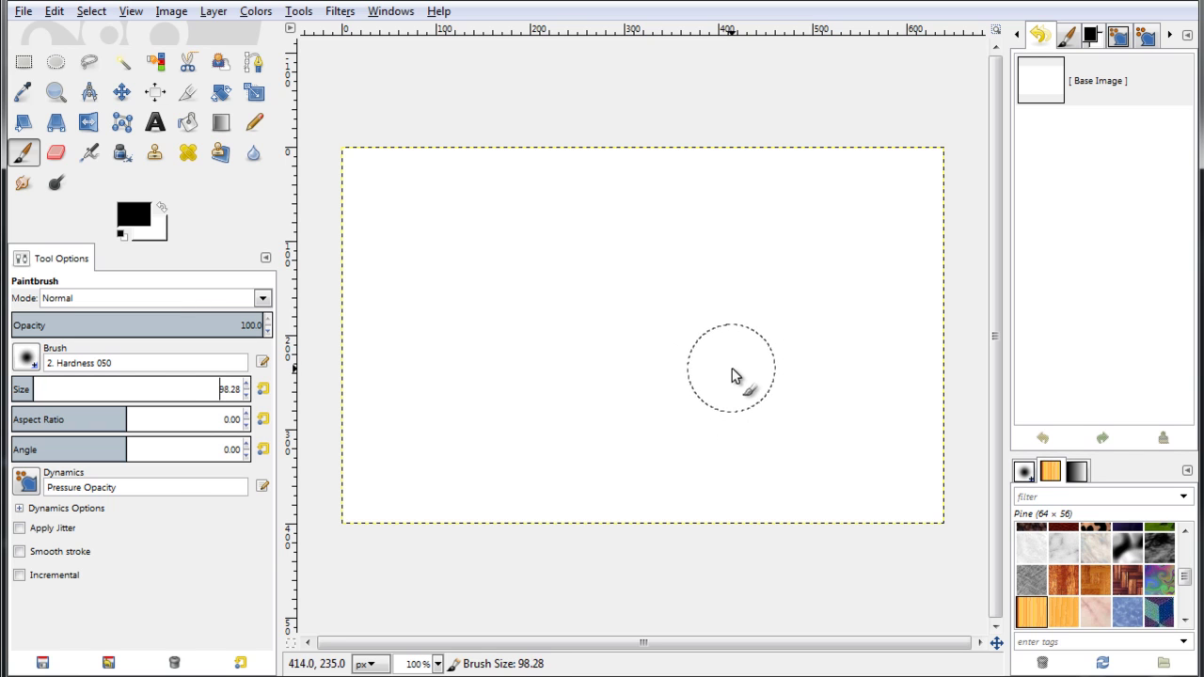
key(bracketleft)
key(bracketleft)
key(bracketleft)
key(bracketleft)
key(bracketleft)
key(bracketleft)
key(bracketleft)
key(bracketleft)
key(bracketleft)
key(bracketleft)
key(bracketleft)
key(bracketleft)
key(bracketleft)
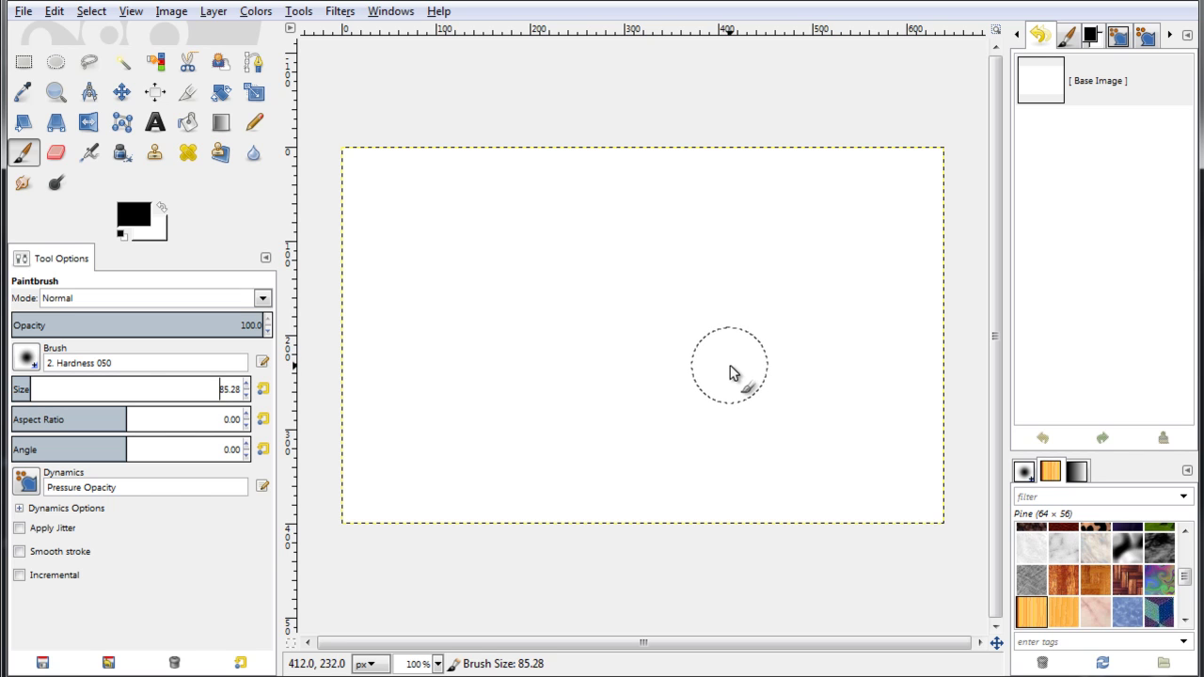
key(bracketleft)
key(bracketleft)
key(bracketleft)
key(bracketleft)
key(bracketleft)
key(bracketleft)
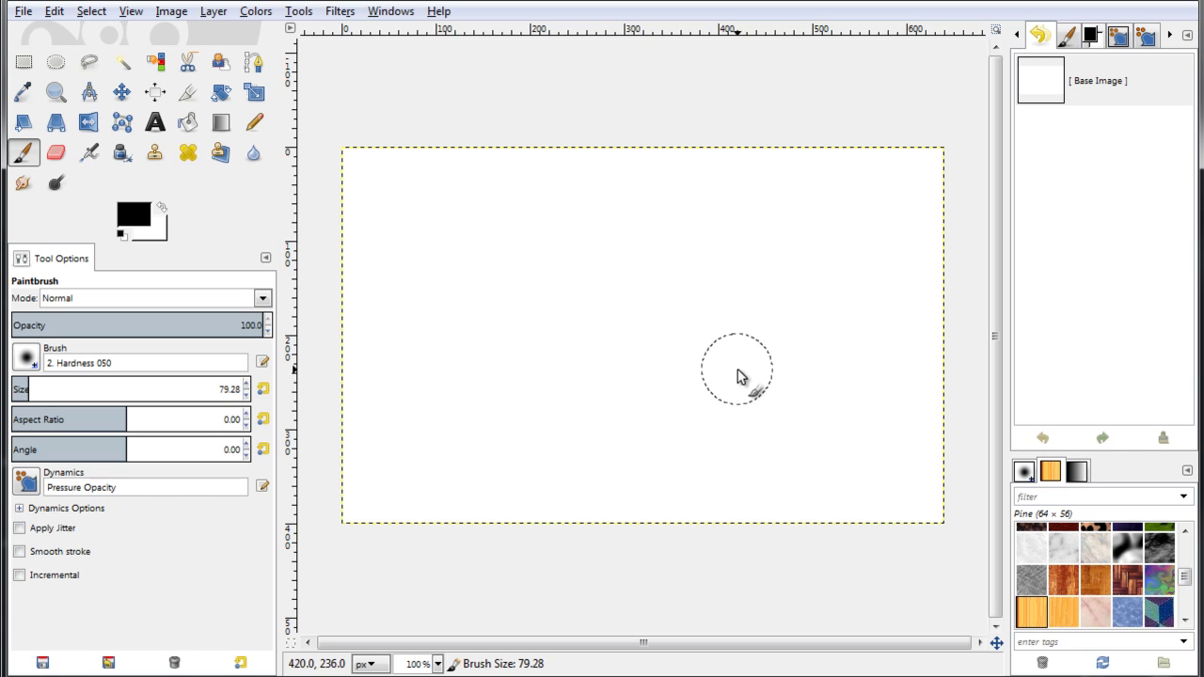
key(bracketright)
key(bracketright)
key(bracketright)
key(bracketright)
key(bracketright)
key(bracketright)
key(bracketright)
key(bracketright)
key(bracketright)
key(bracketright)
key(bracketright)
key(bracketright)
key(bracketright)
key(bracketright)
key(bracketright)
key(bracketright)
key(bracketright)
key(bracketright)
key(bracketright)
key(bracketright)
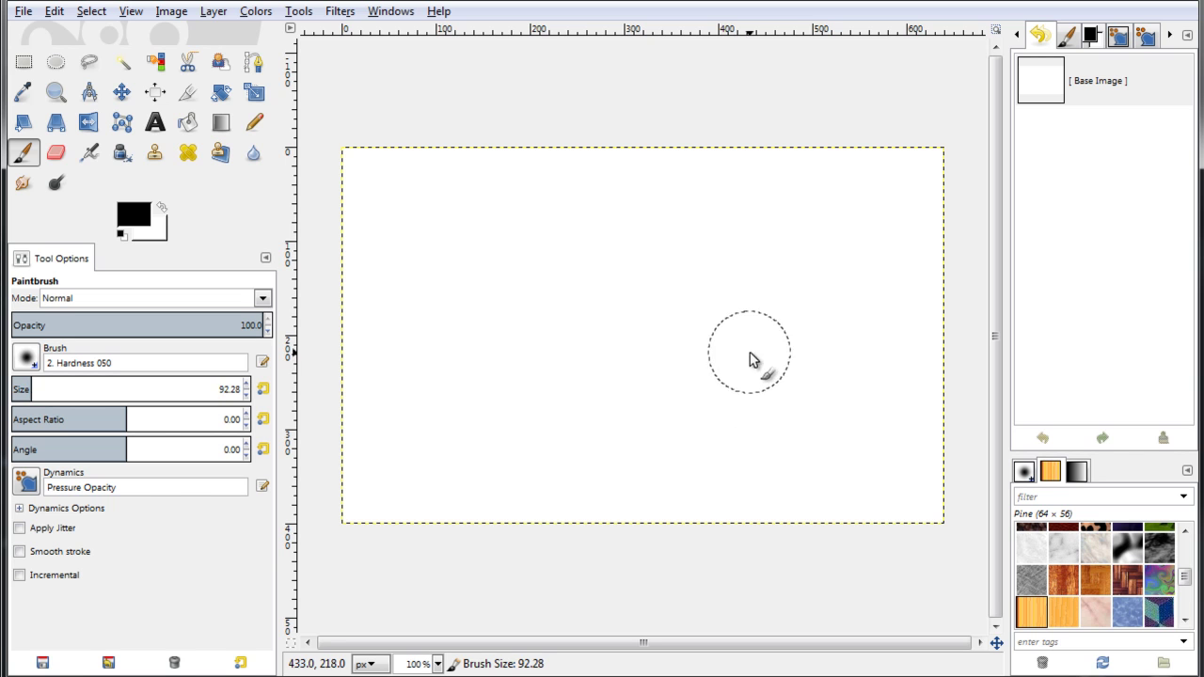
key(bracketright)
key(bracketright)
key(bracketleft)
key(bracketleft)
key(bracketleft)
key(bracketleft)
key(bracketleft)
key(bracketleft)
key(bracketleft)
key(bracketleft)
key(bracketleft)
key(bracketleft)
key(bracketleft)
key(bracketleft)
key(bracketleft)
key(bracketleft)
key(bracketleft)
key(bracketleft)
key(bracketleft)
key(bracketleft)
key(bracketleft)
key(bracketleft)
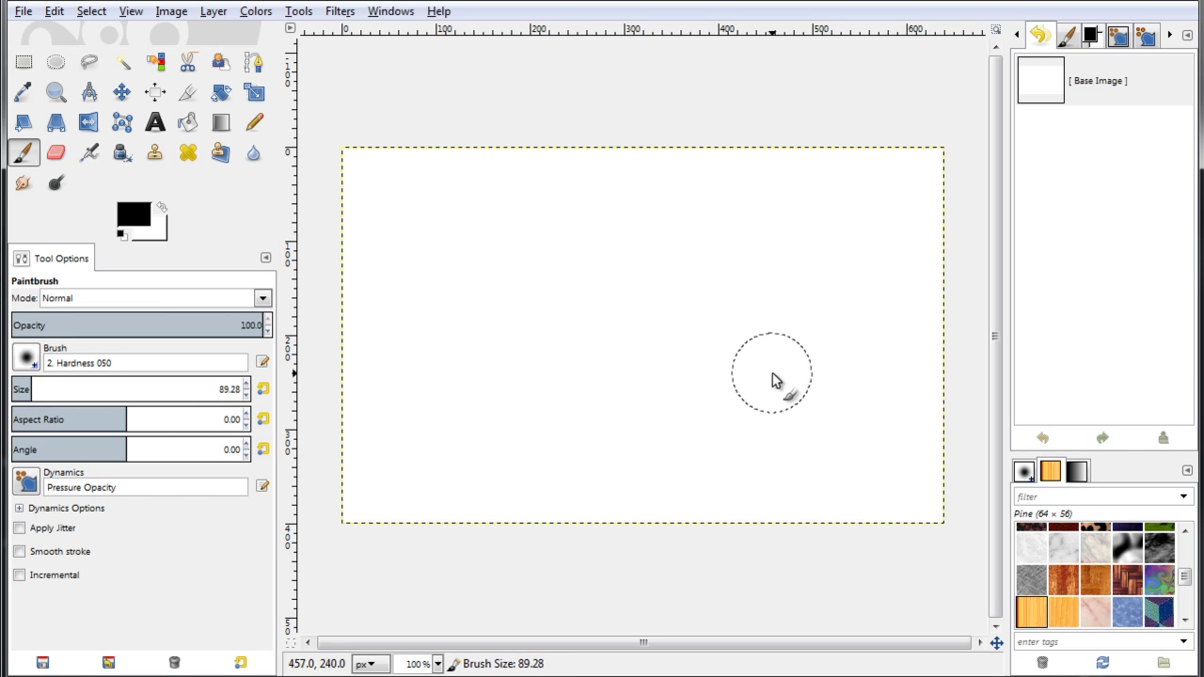
key(bracketleft)
key(bracketleft)
key(bracketleft)
key(bracketleft)
key(bracketleft)
key(bracketleft)
key(bracketleft)
key(bracketleft)
key(bracketleft)
key(bracketleft)
key(bracketleft)
key(bracketleft)
key(bracketleft)
key(bracketleft)
key(bracketleft)
key(bracketleft)
key(bracketleft)
key(bracketleft)
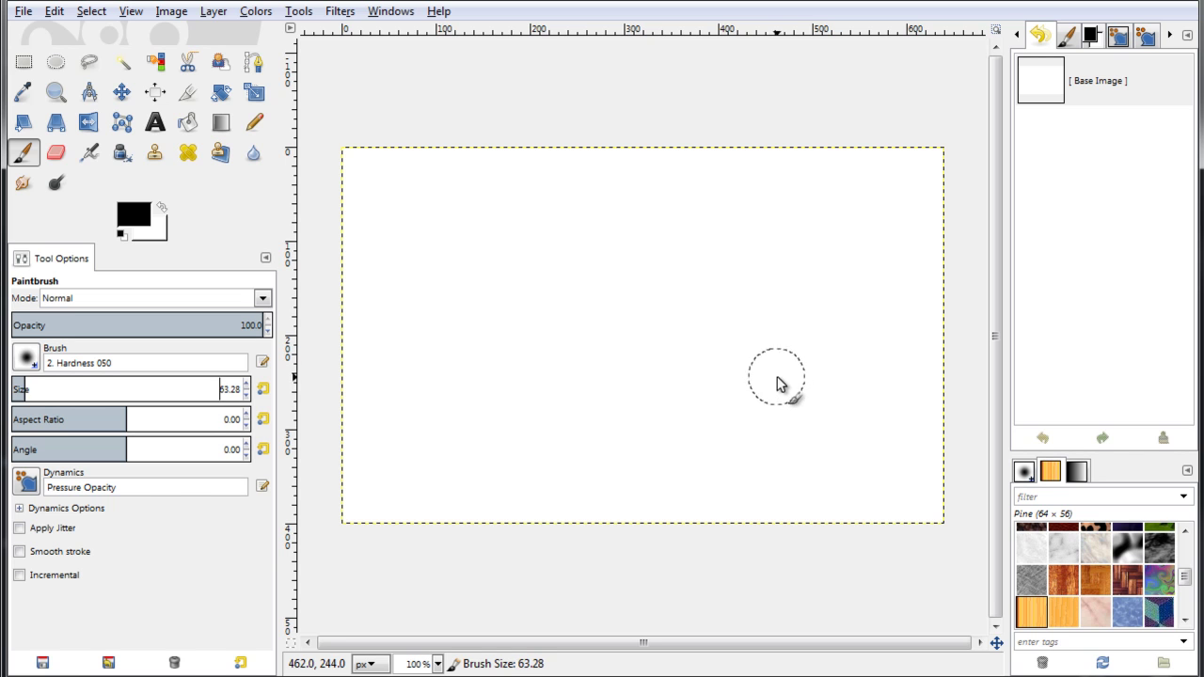
key(bracketright)
key(bracketright)
key(bracketright)
key(bracketright)
key(bracketright)
key(bracketright)
key(bracketright)
key(bracketright)
key(bracketright)
key(bracketright)
key(bracketright)
key(bracketright)
key(bracketright)
key(bracketright)
key(bracketright)
key(bracketright)
key(bracketright)
key(bracketright)
key(bracketright)
key(bracketright)
key(bracketright)
key(bracketright)
key(bracketleft)
key(bracketleft)
key(bracketleft)
key(bracketleft)
key(bracketleft)
key(bracketleft)
key(bracketleft)
key(bracketleft)
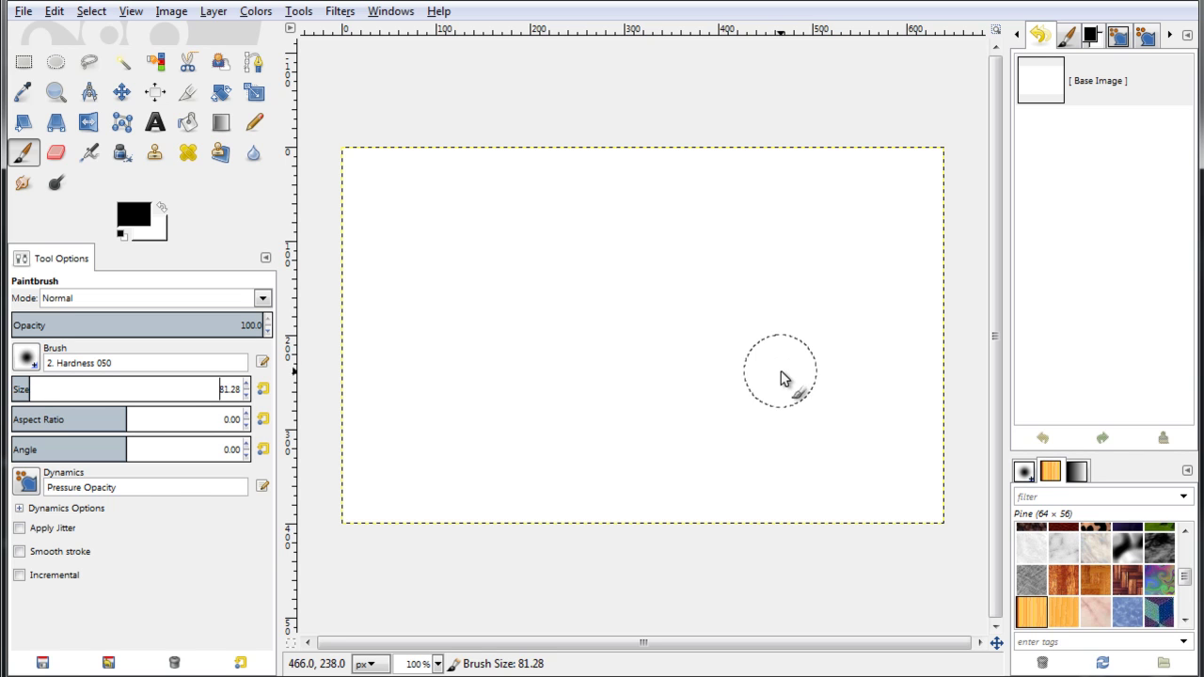
key(bracketleft)
key(bracketleft)
key(bracketleft)
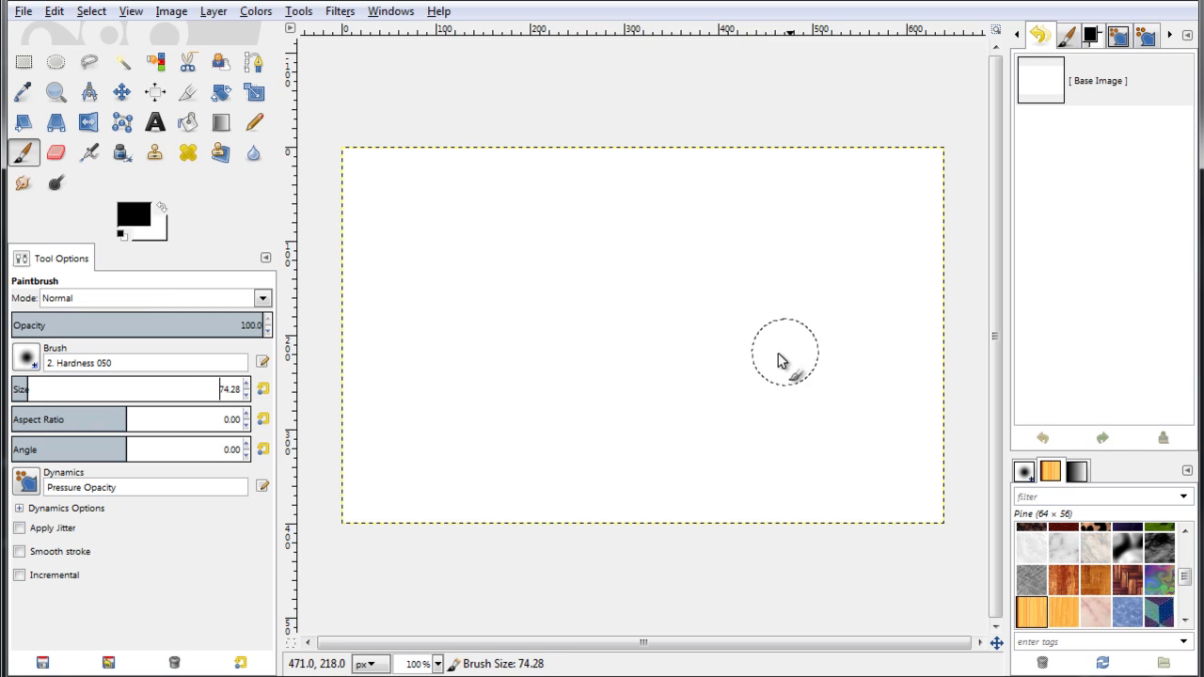
- Open Edit > Preferences at the Input Devices > Input Controllers page
click(55, 13)
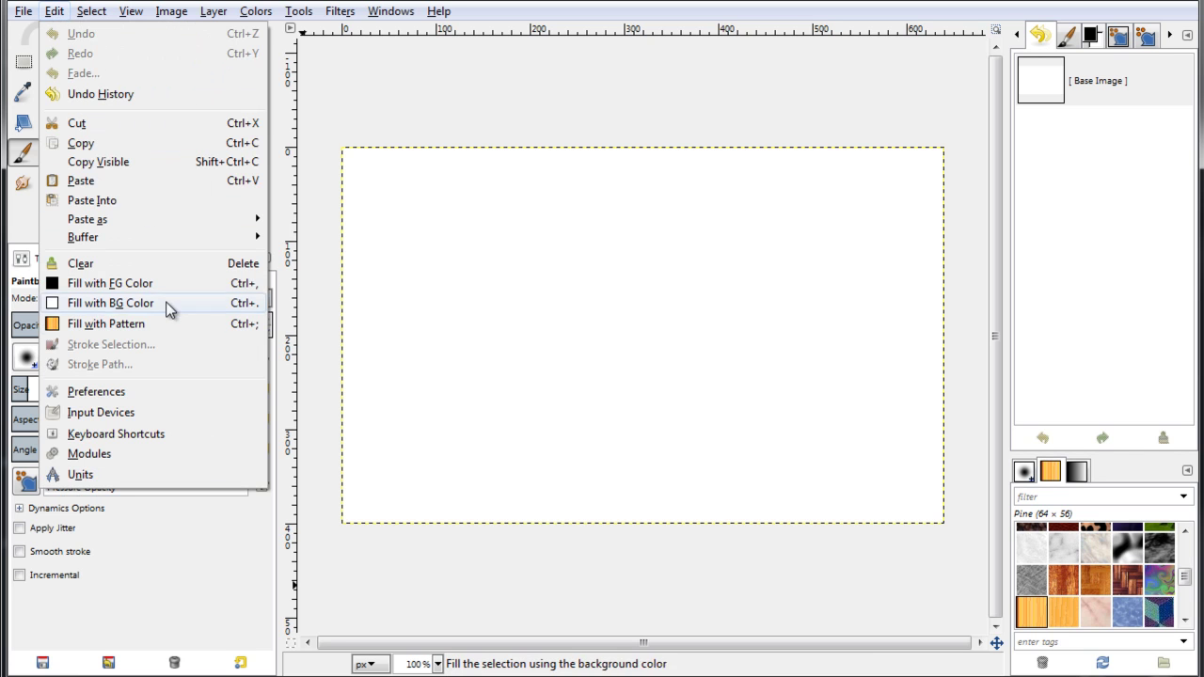
click(187, 399)
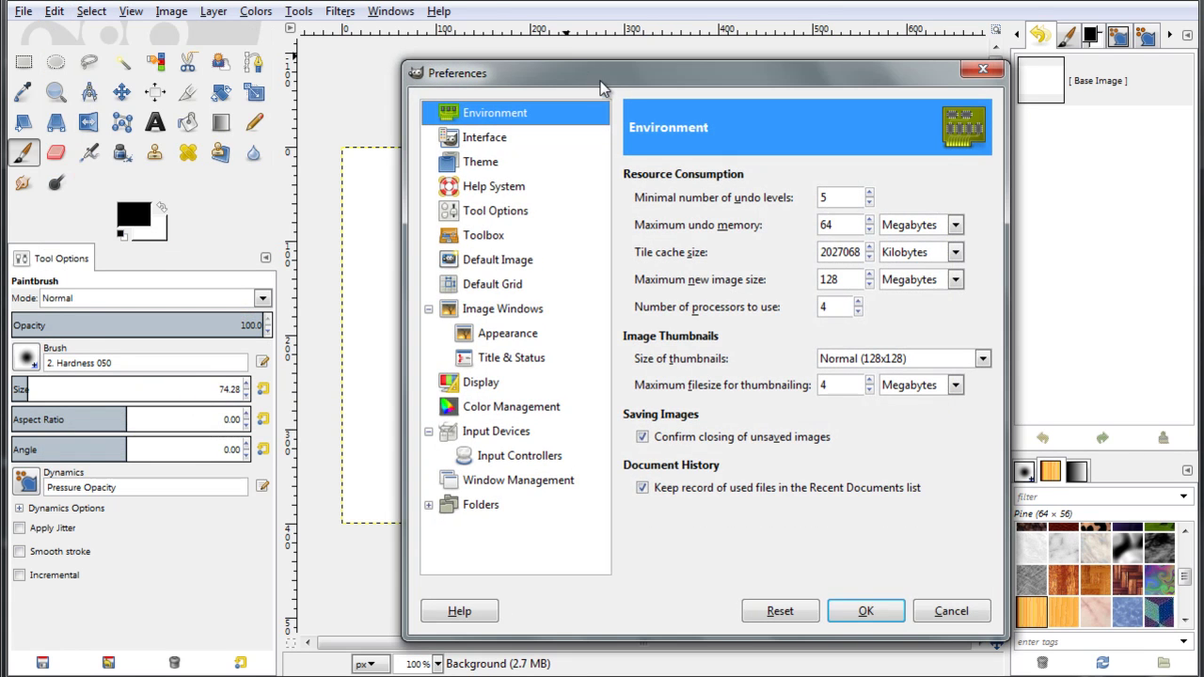
drag(615, 88, 637, 67)
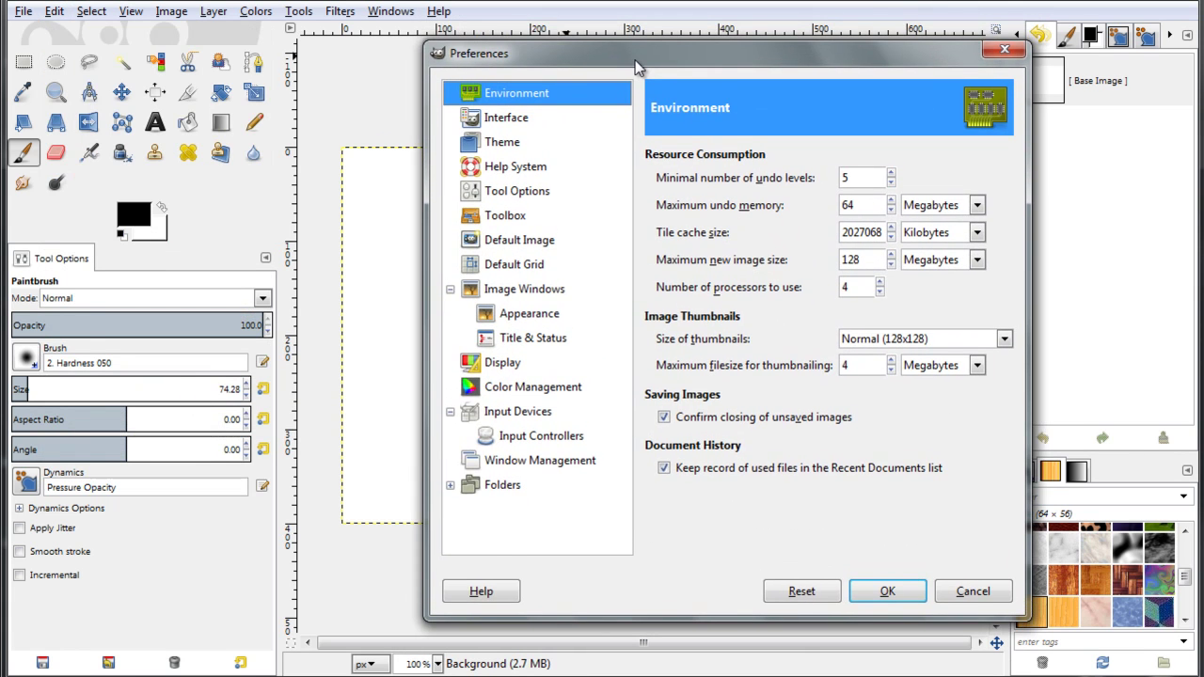
click(564, 442)
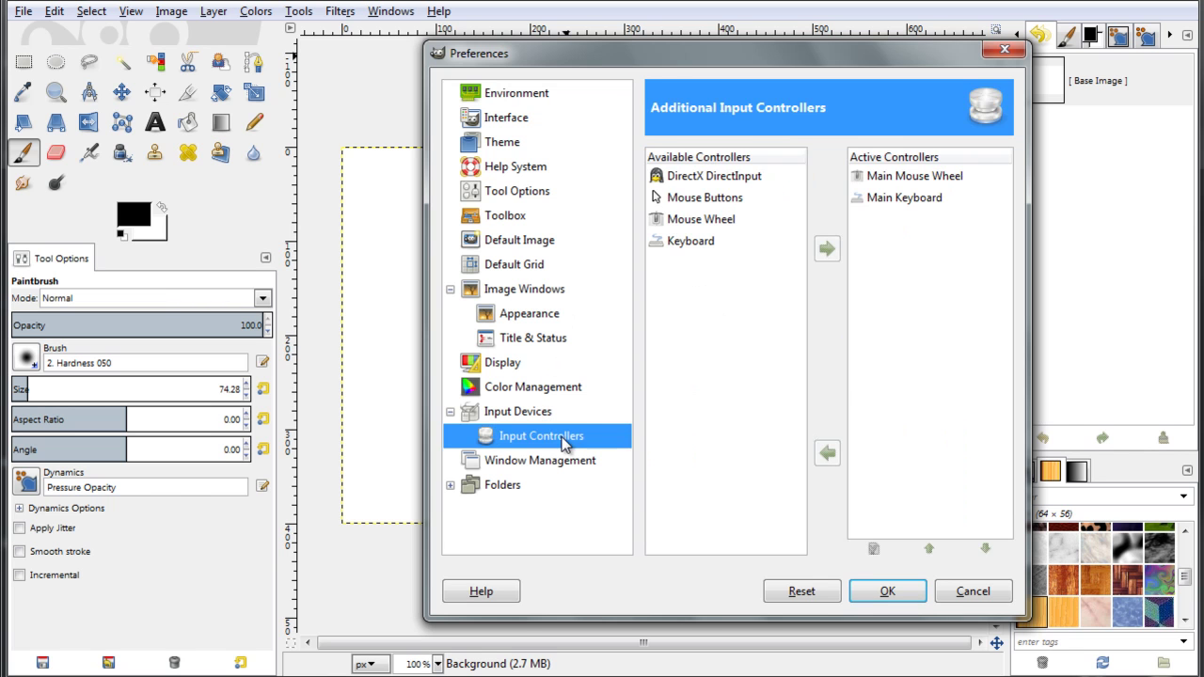
- Open the Main Mouse Wheel controller's configuration from the Active Controllers list
double_click(973, 177)
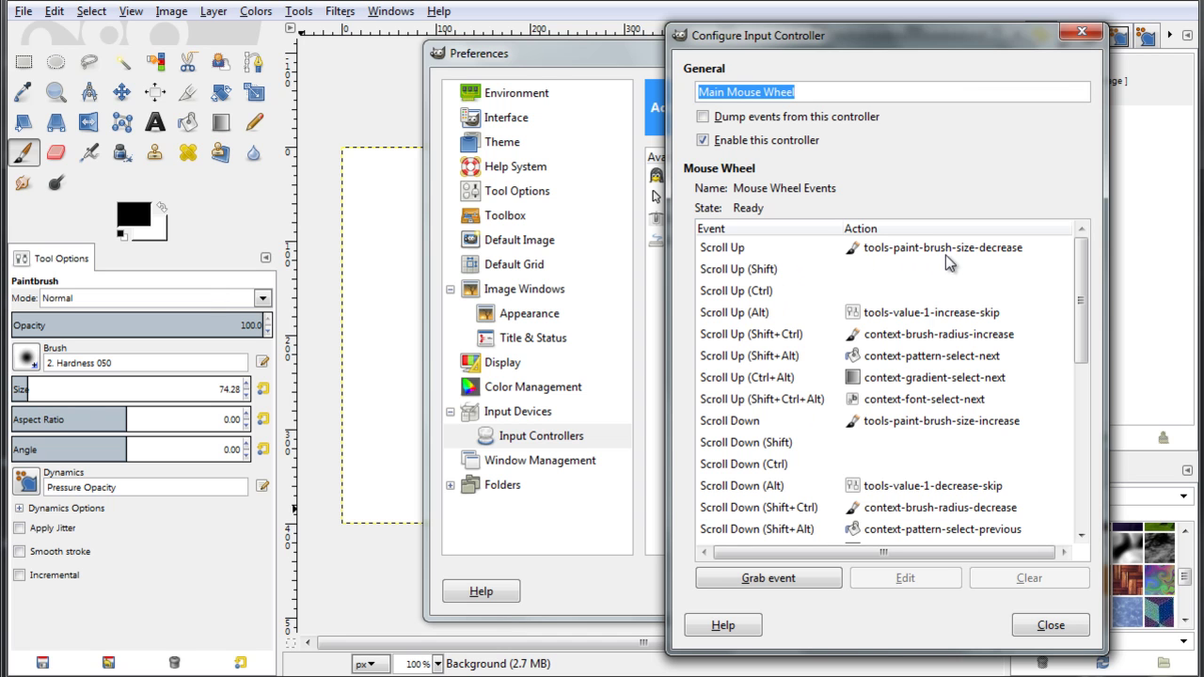
- Select the Scroll Up wheel event and open its action picker
click(1040, 246)
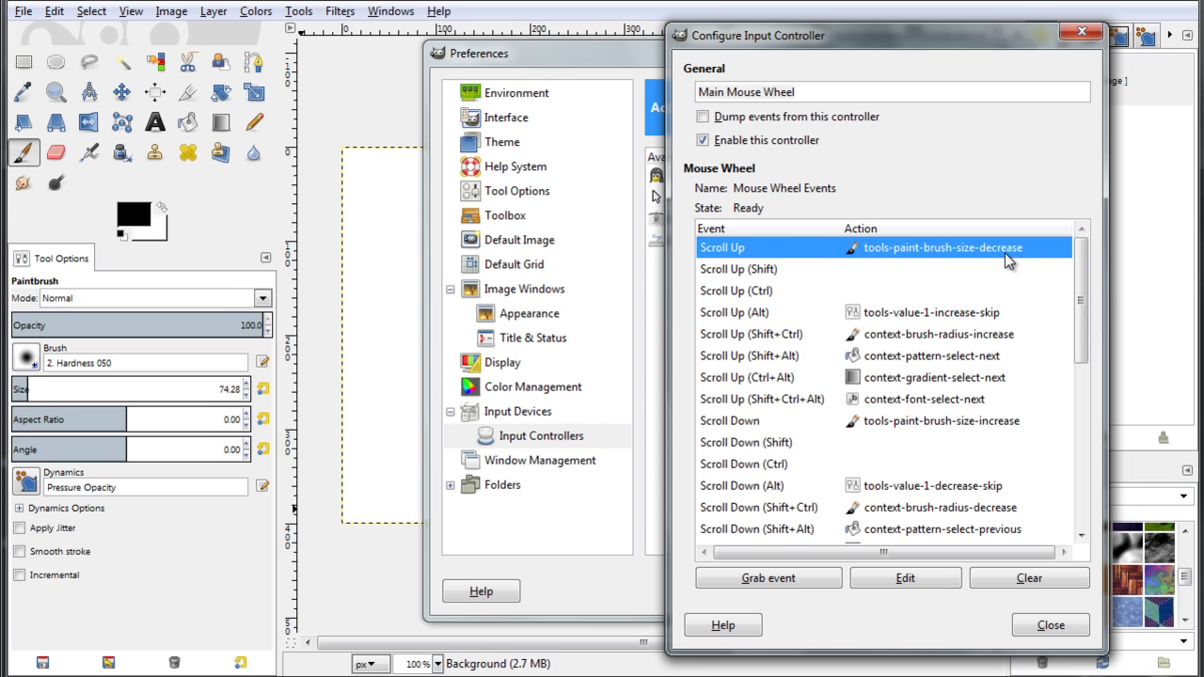
click(941, 576)
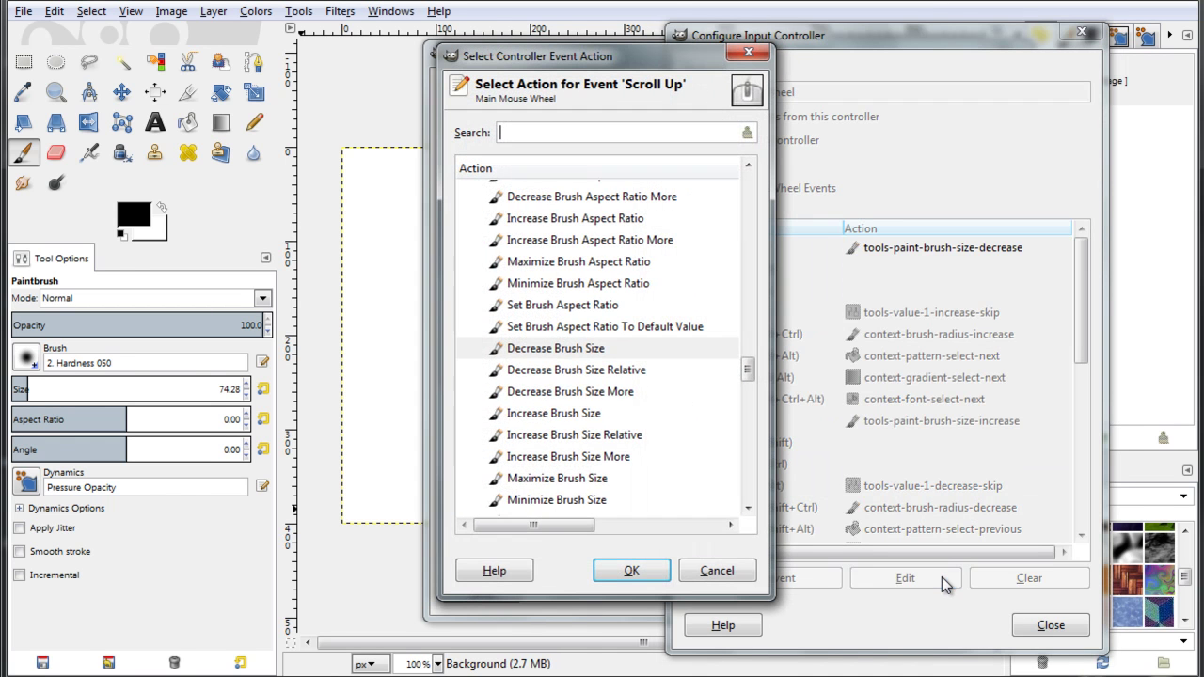
drag(511, 61, 398, 87)
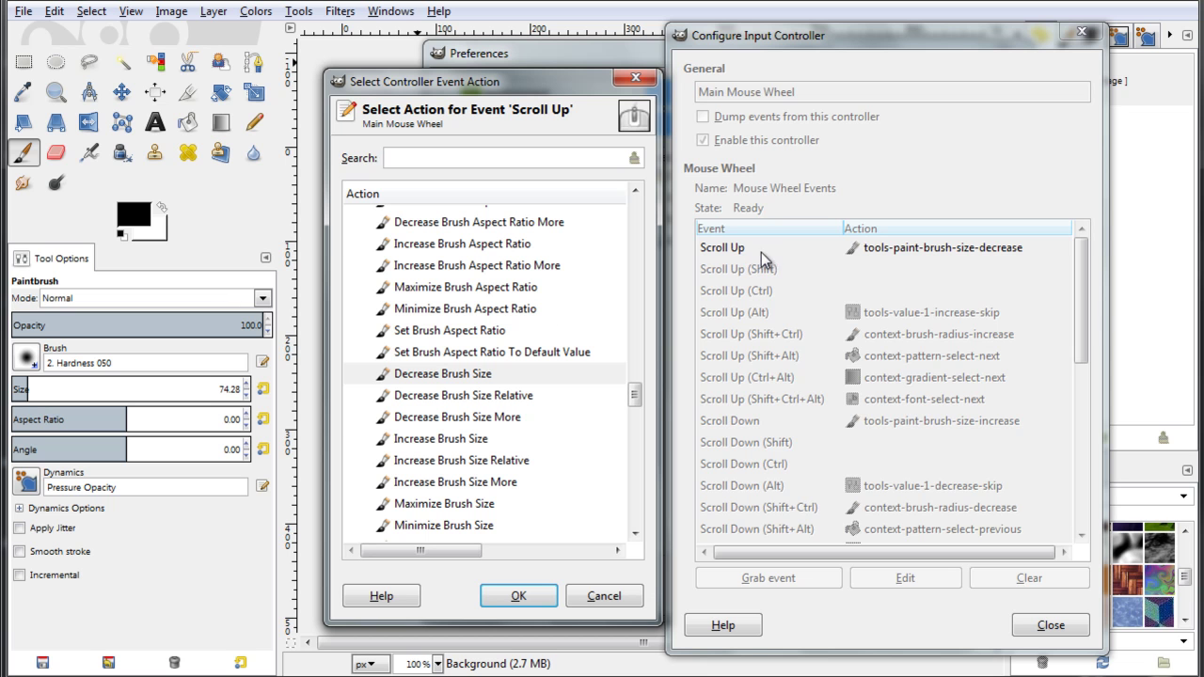
- Search 'decrease' and assign Decrease Brush Size to Scroll Up
scroll(522, 421, up, 5)
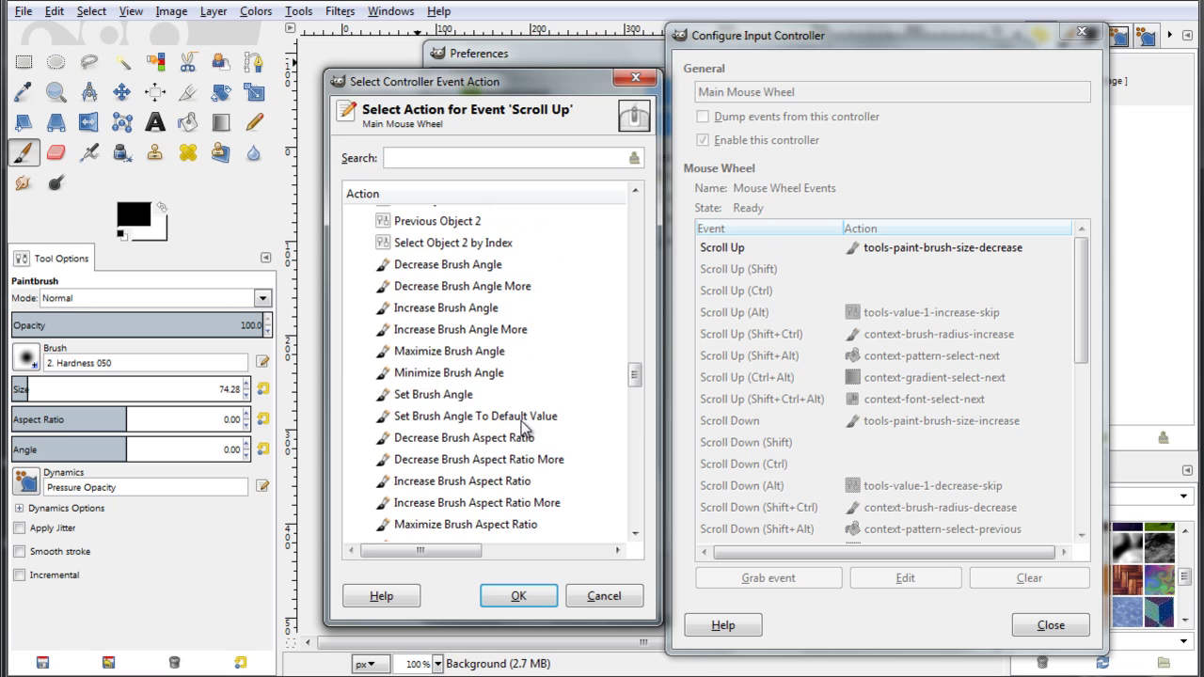
scroll(517, 405, up, 15)
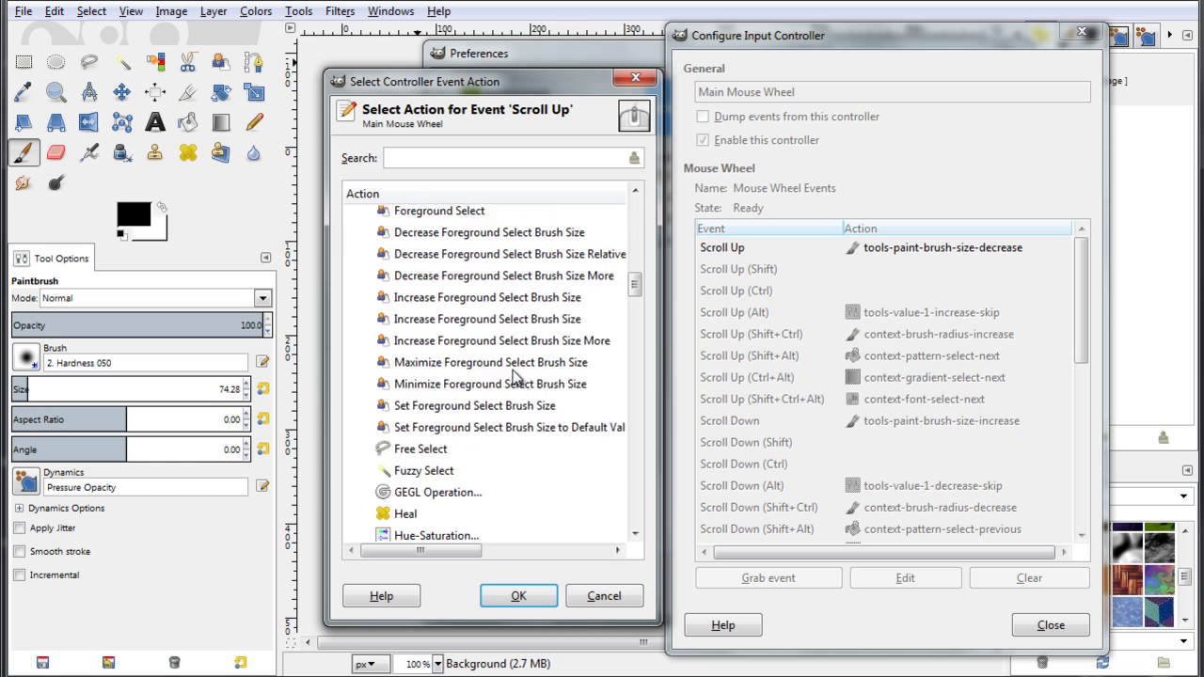
scroll(514, 376, up, 20)
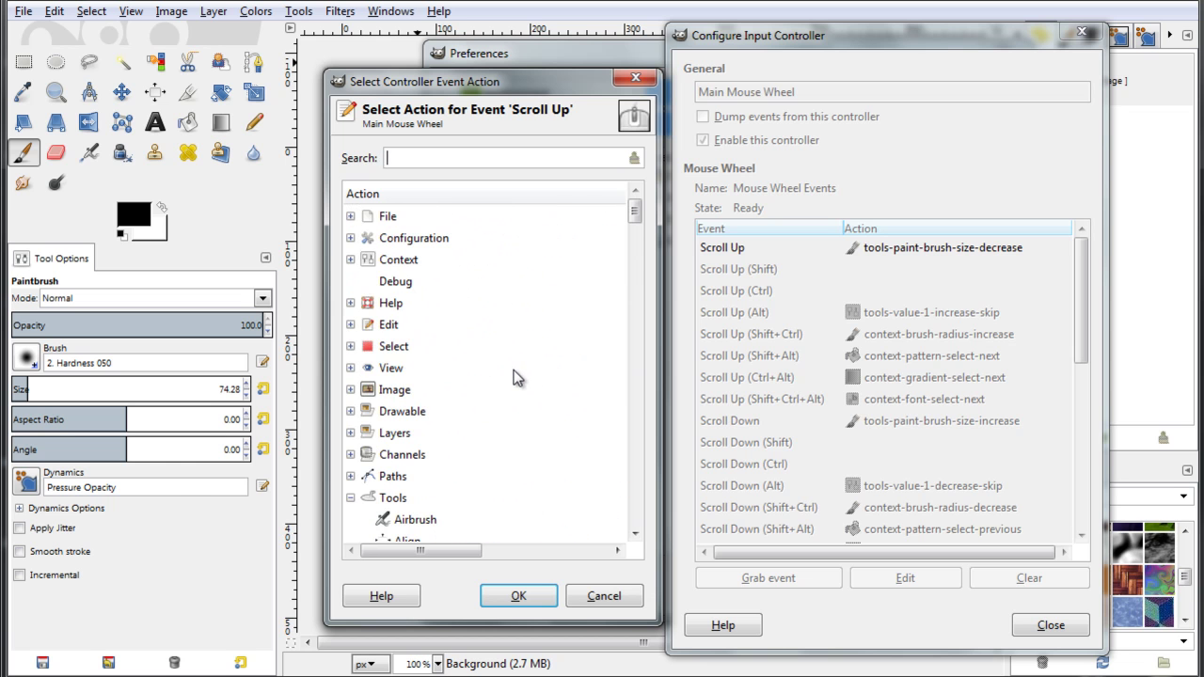
scroll(517, 362, down, 20)
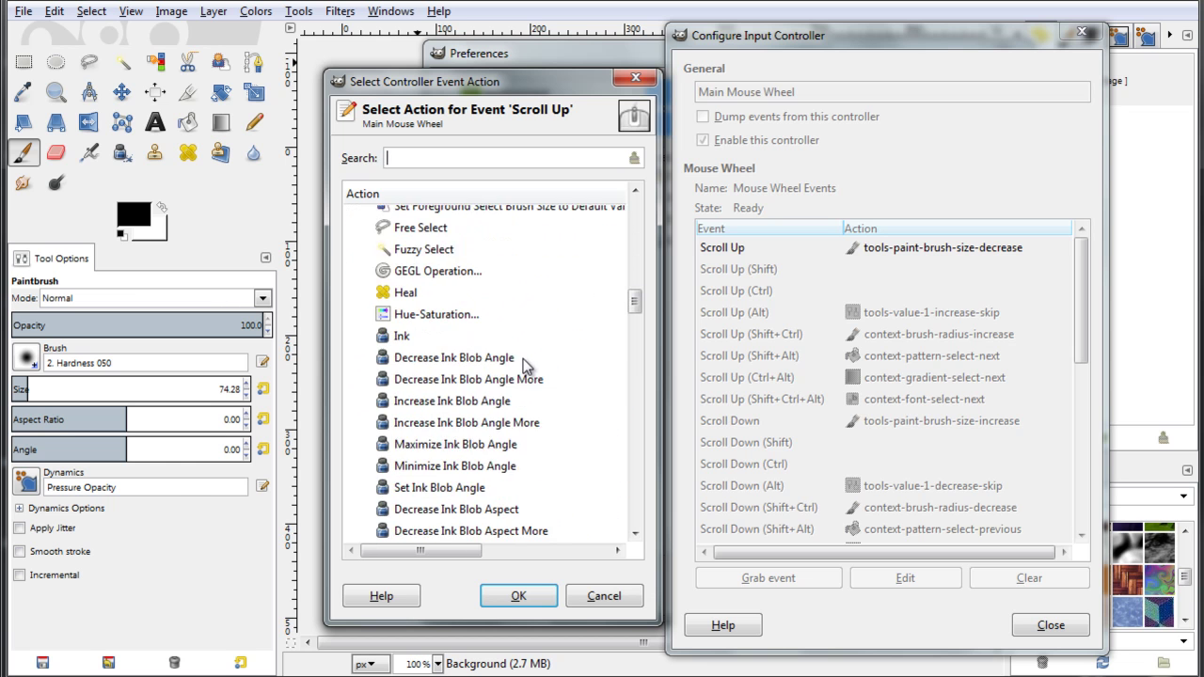
scroll(523, 359, down, 15)
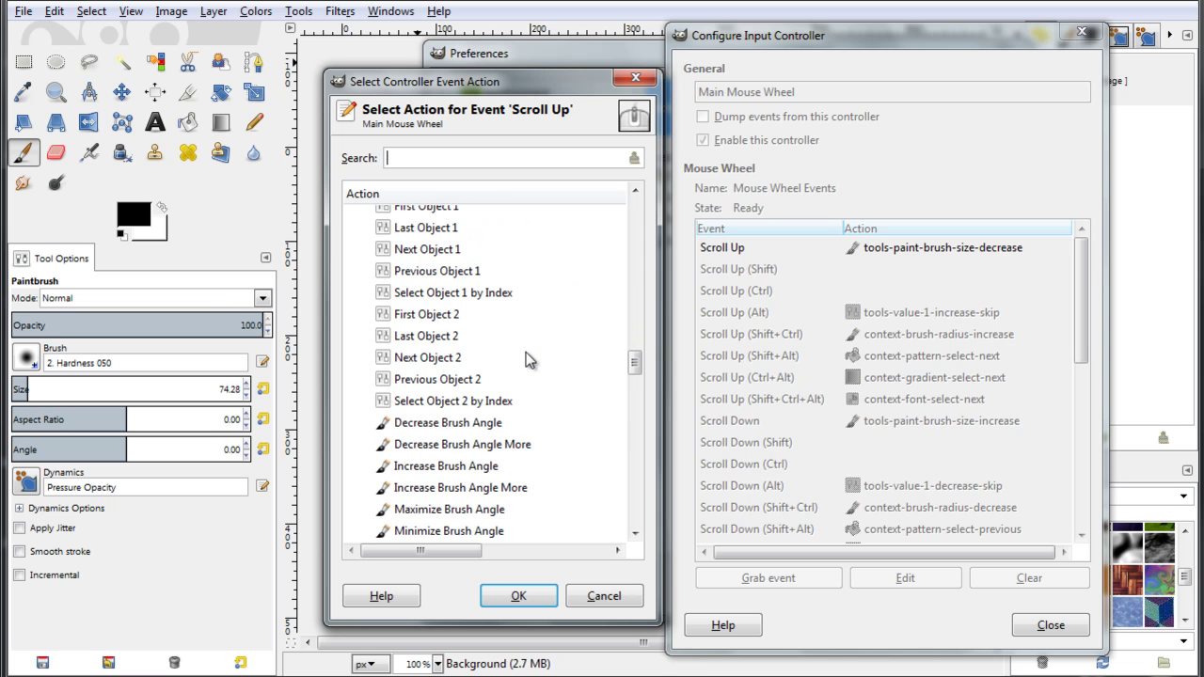
scroll(483, 324, down, 9)
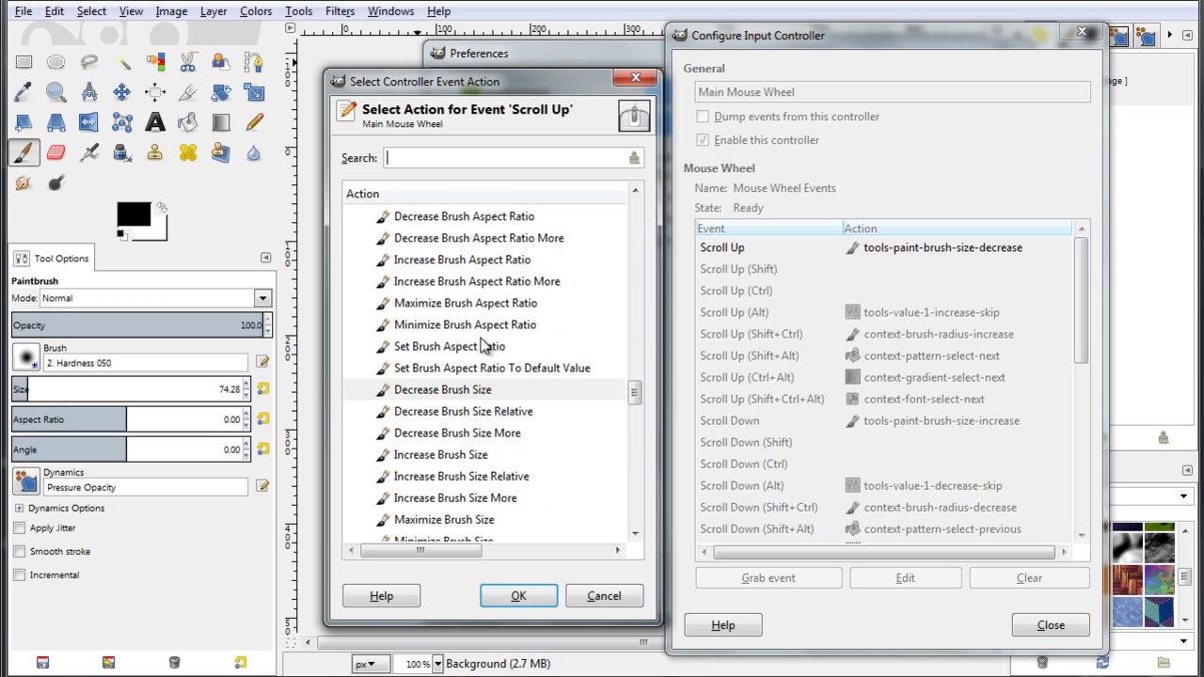
scroll(489, 341, up, 2)
scroll(490, 341, up, 3)
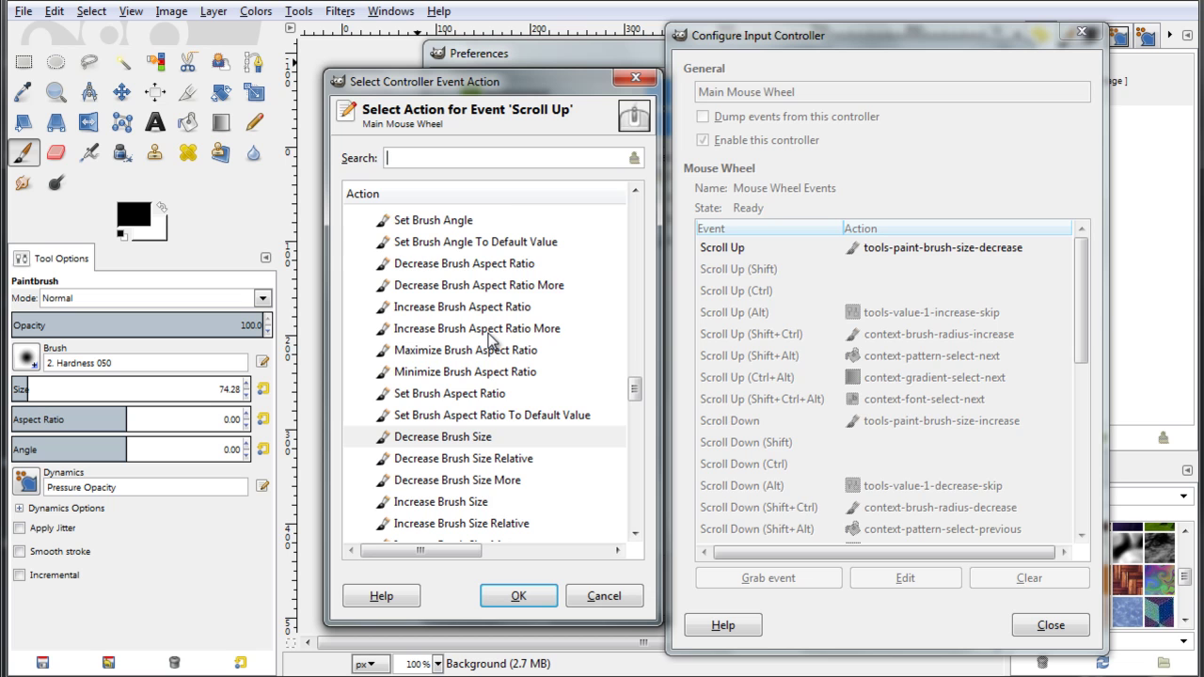
scroll(494, 376, up, 4)
scroll(475, 346, up, 2)
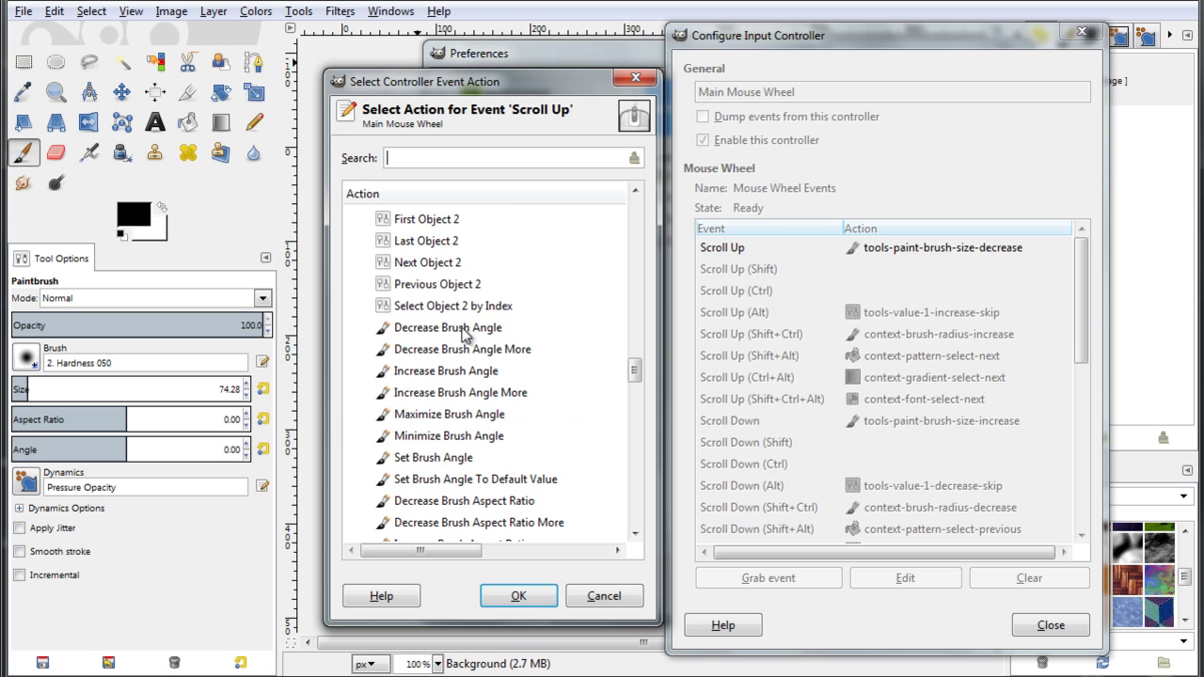
scroll(527, 376, up, 2)
scroll(534, 376, up, 3)
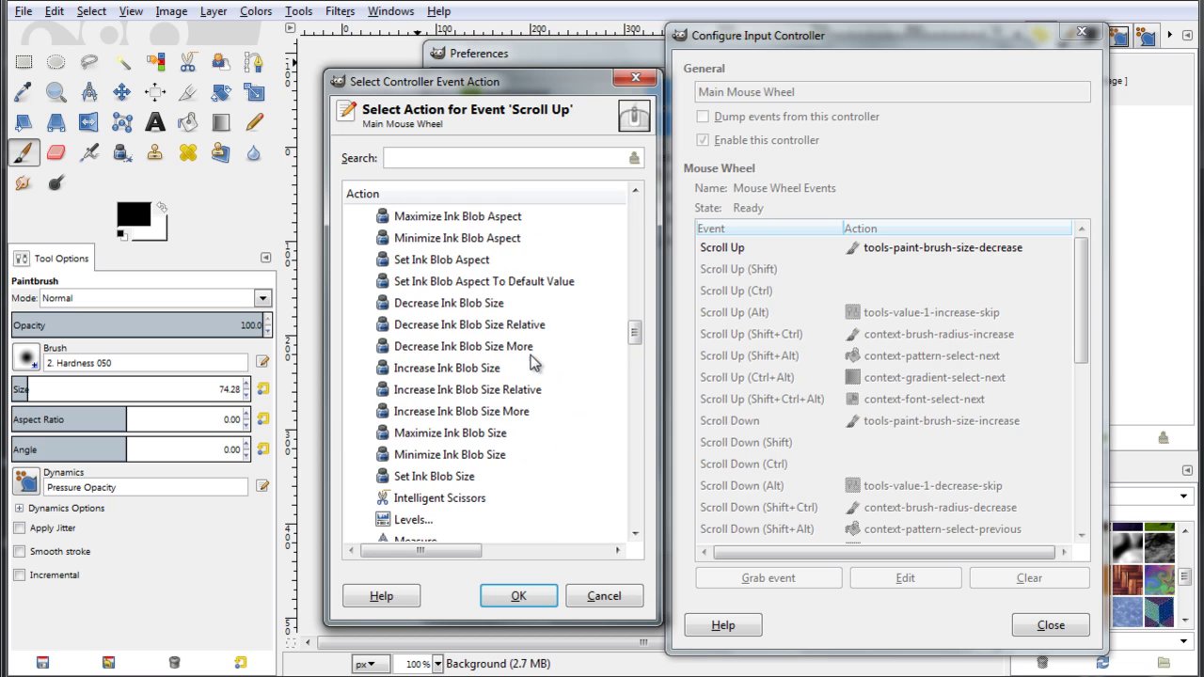
scroll(531, 355, down, 8)
scroll(529, 365, down, 6)
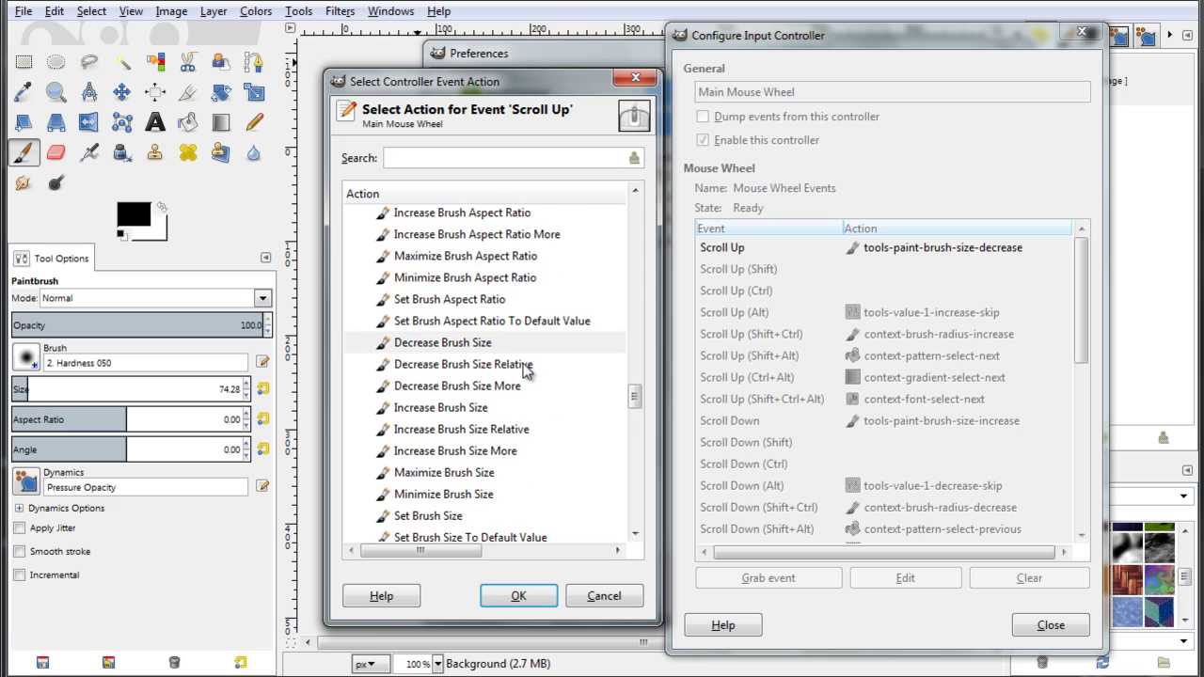
scroll(516, 358, up, 4)
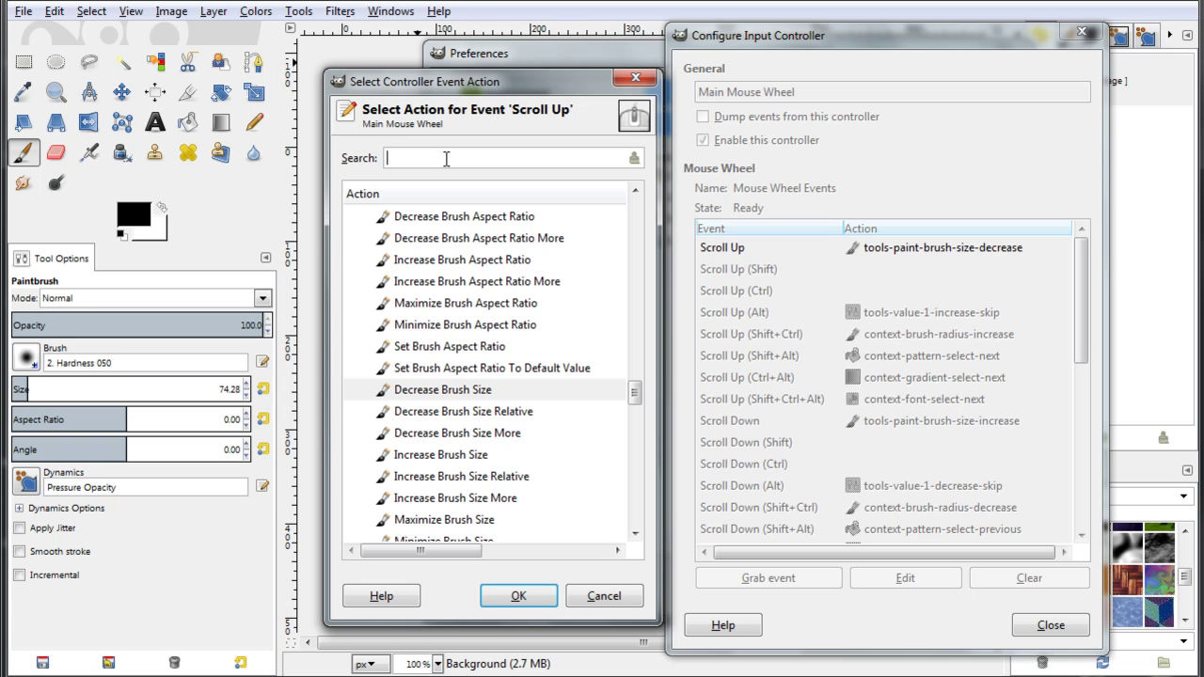
text(decrease)
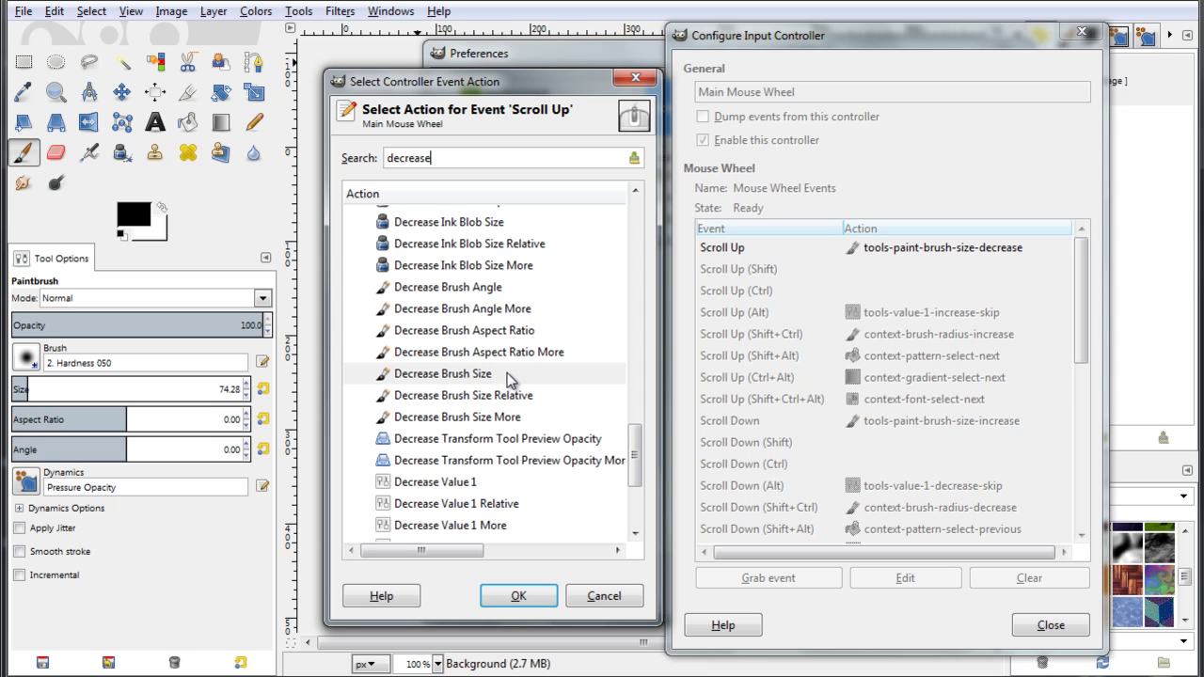
click(507, 373)
click(520, 597)
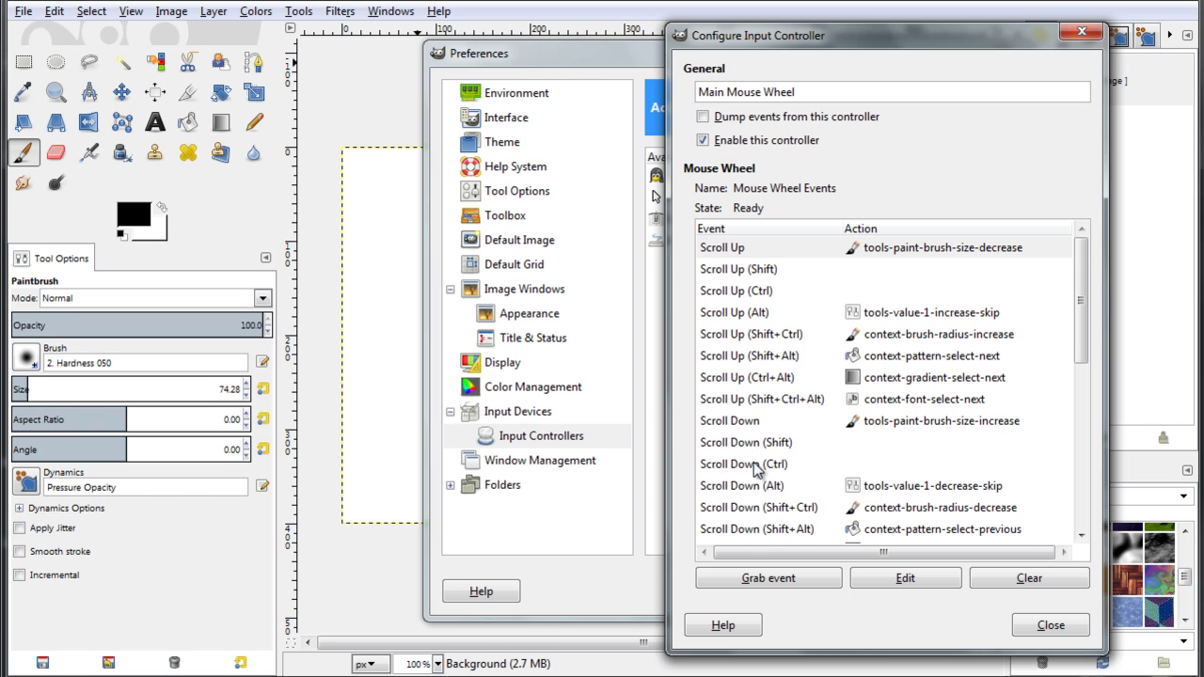
- Select the Scroll Down wheel event and open its action picker
scroll(756, 468, down, 1)
click(754, 379)
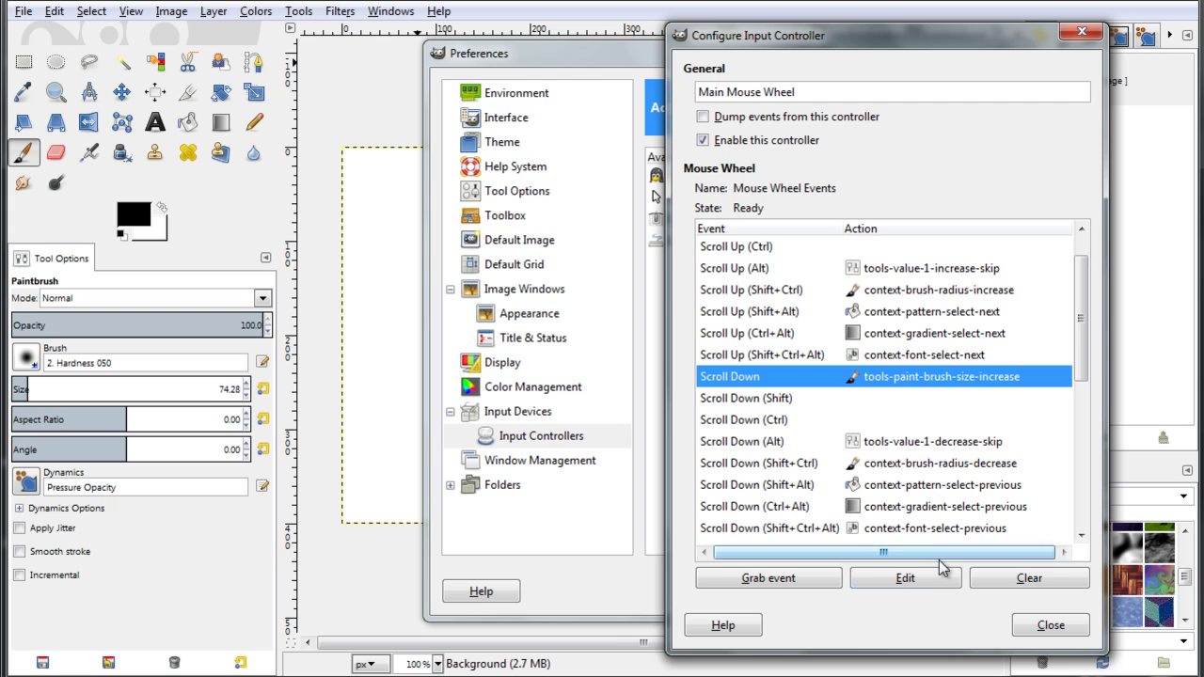
click(898, 578)
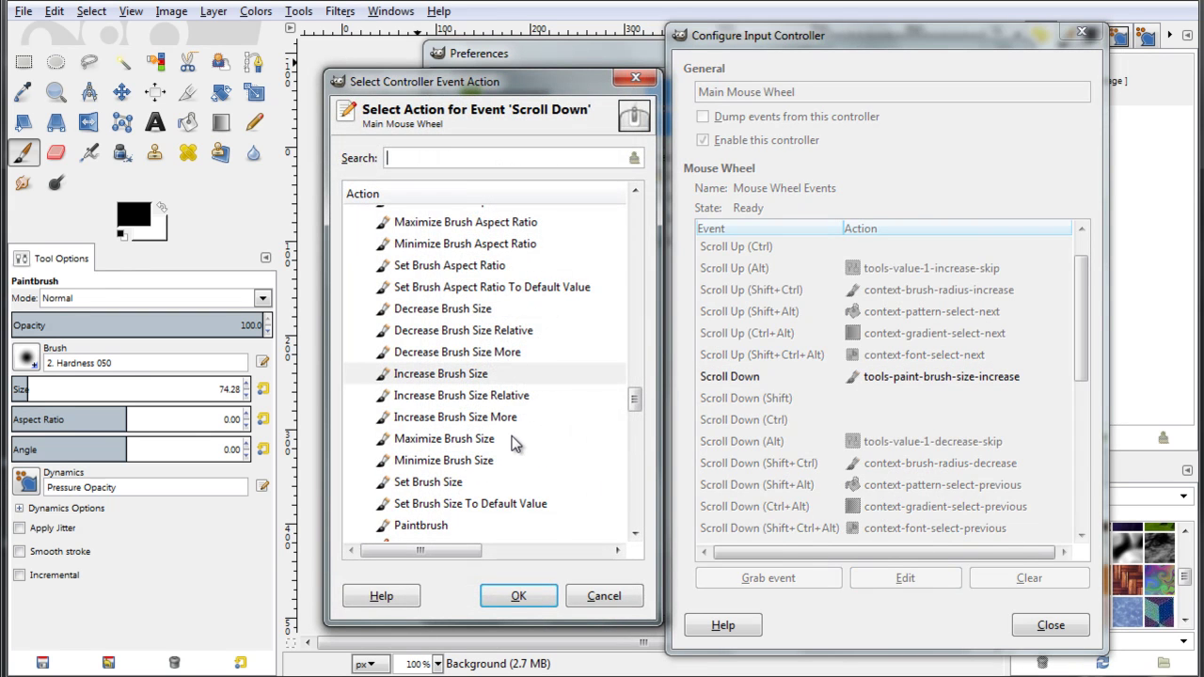
- Search 'increase br' and assign Increase Brush Size to Scroll Down
scroll(516, 442, down, 2)
scroll(516, 438, up, 2)
click(407, 156)
text(i)
key(BackSpace)
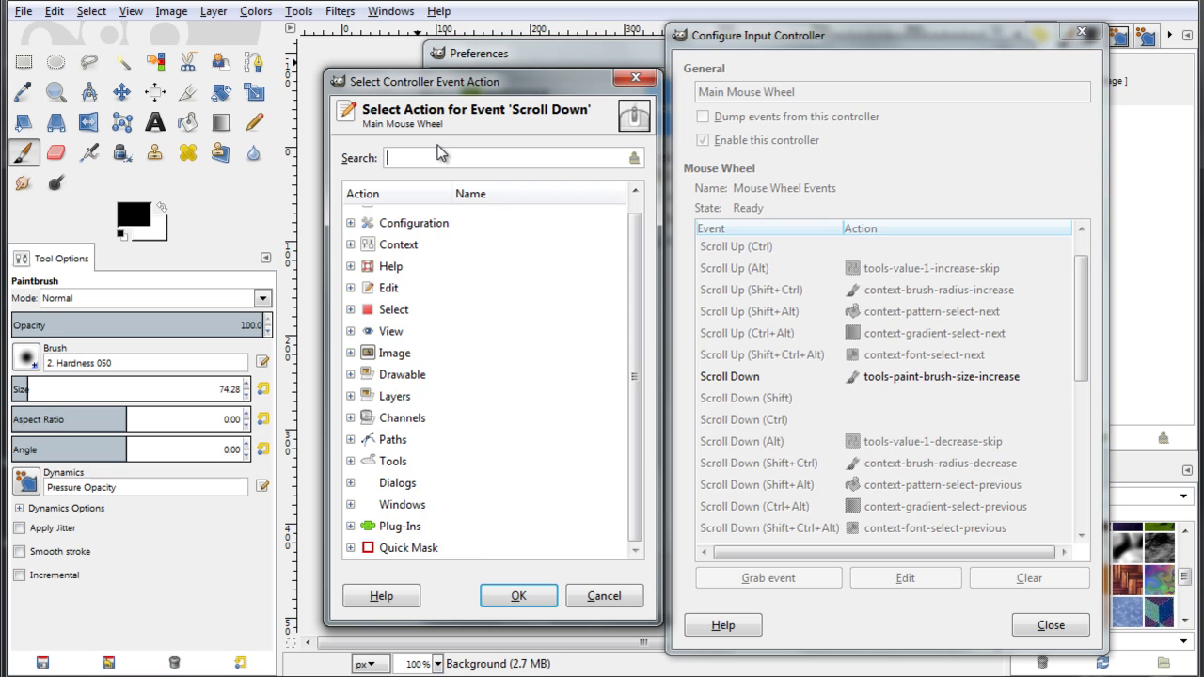
text(increase)
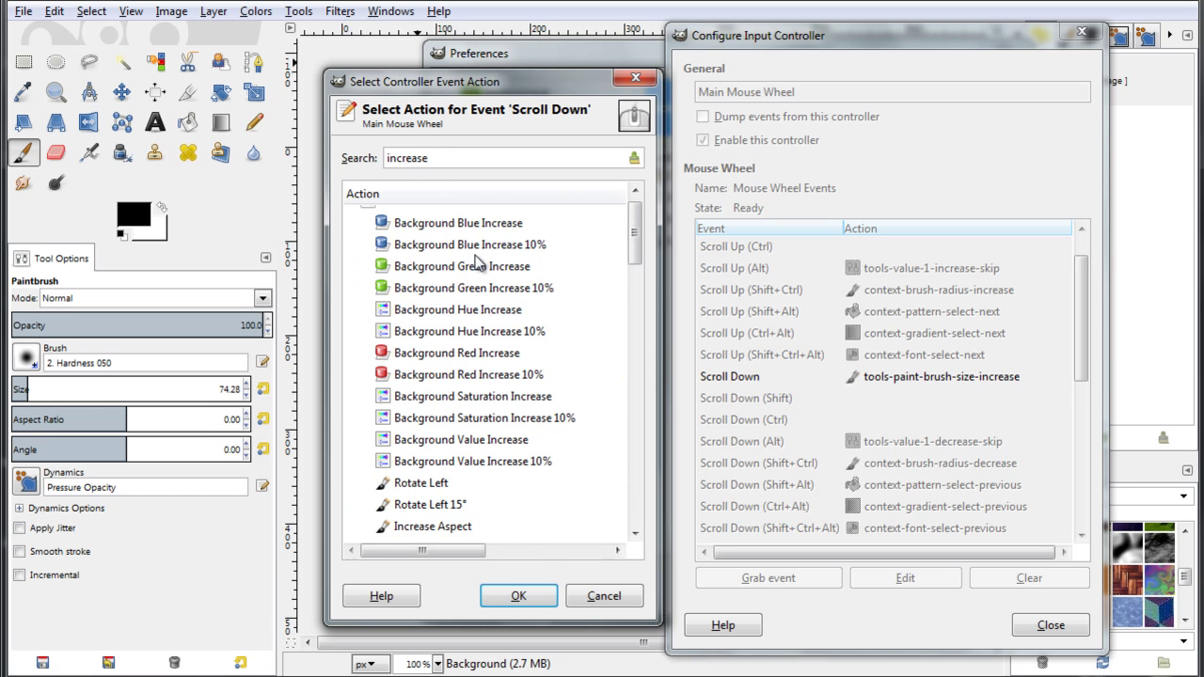
drag(633, 257, 632, 465)
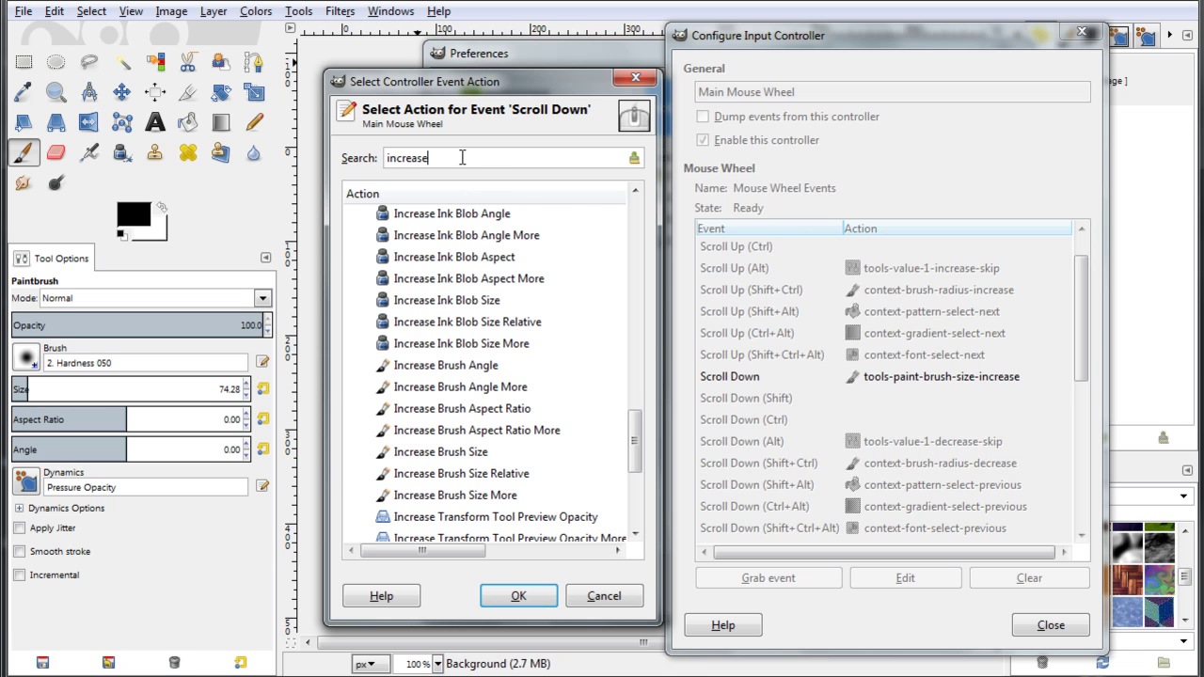
text(brush)
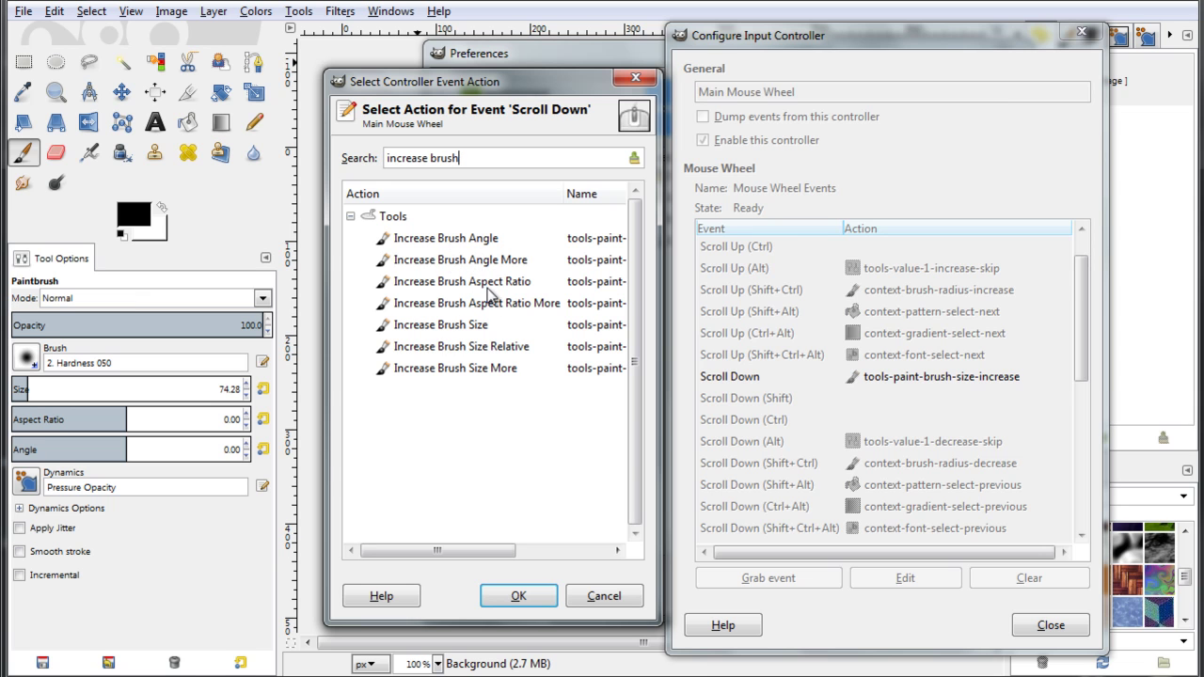
click(498, 325)
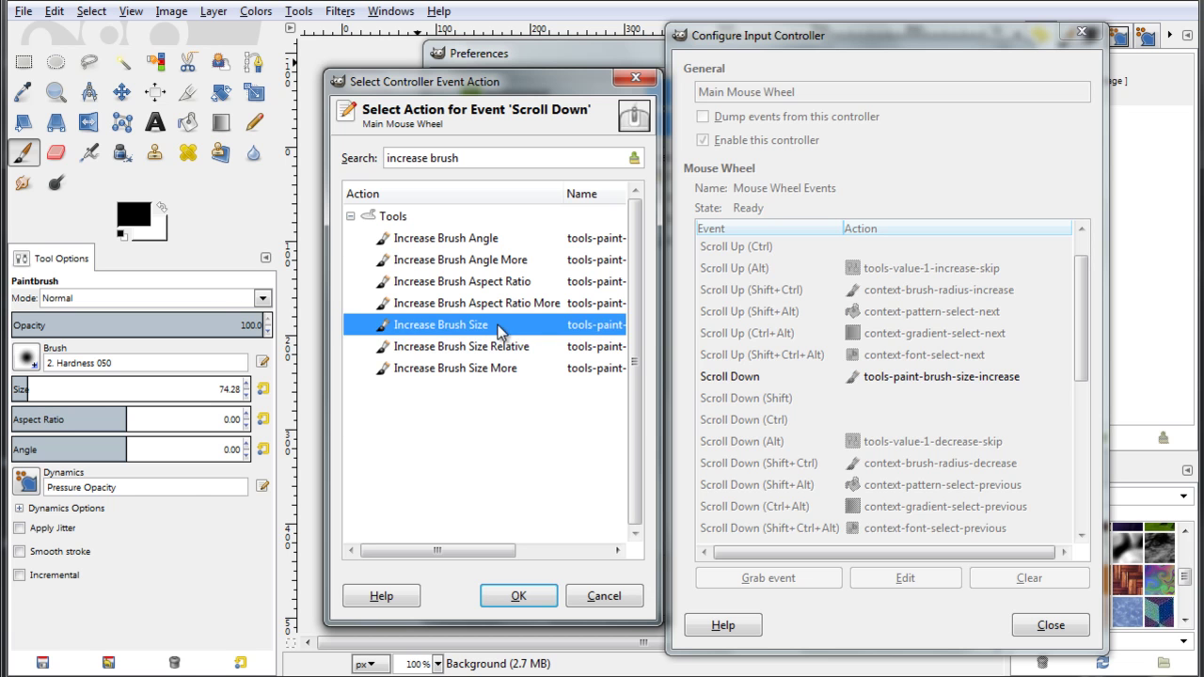
click(529, 602)
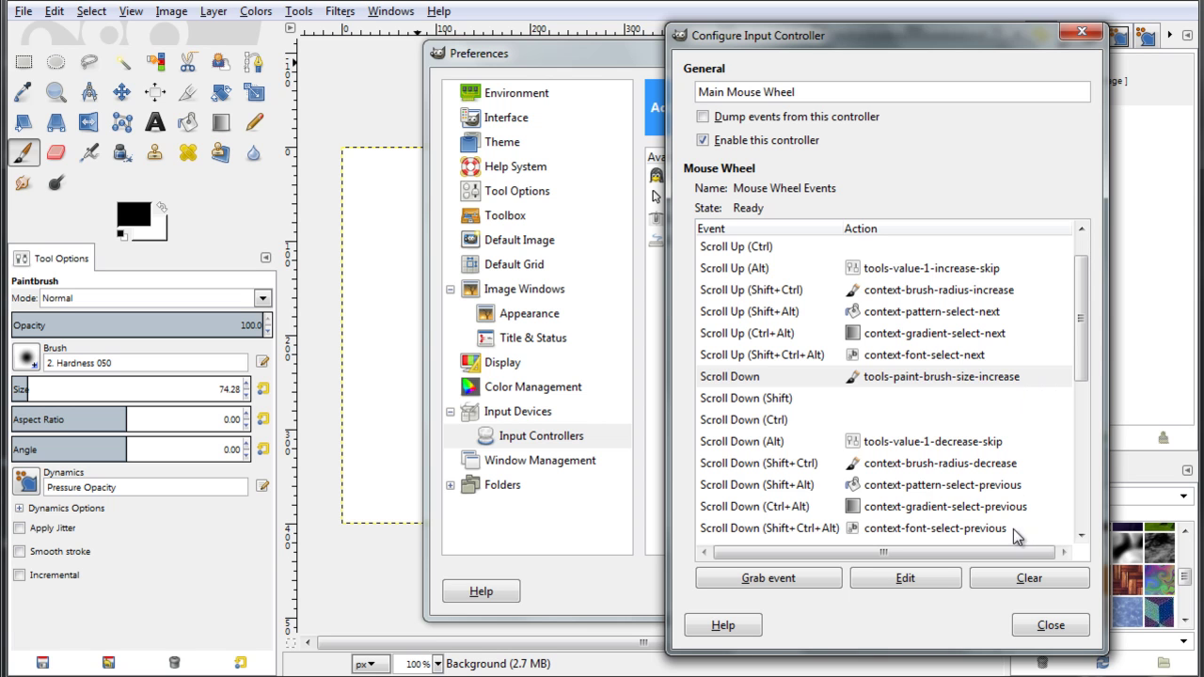
- Close the wheel configuration and Preferences, then reopen Preferences at Input Controllers
click(1059, 623)
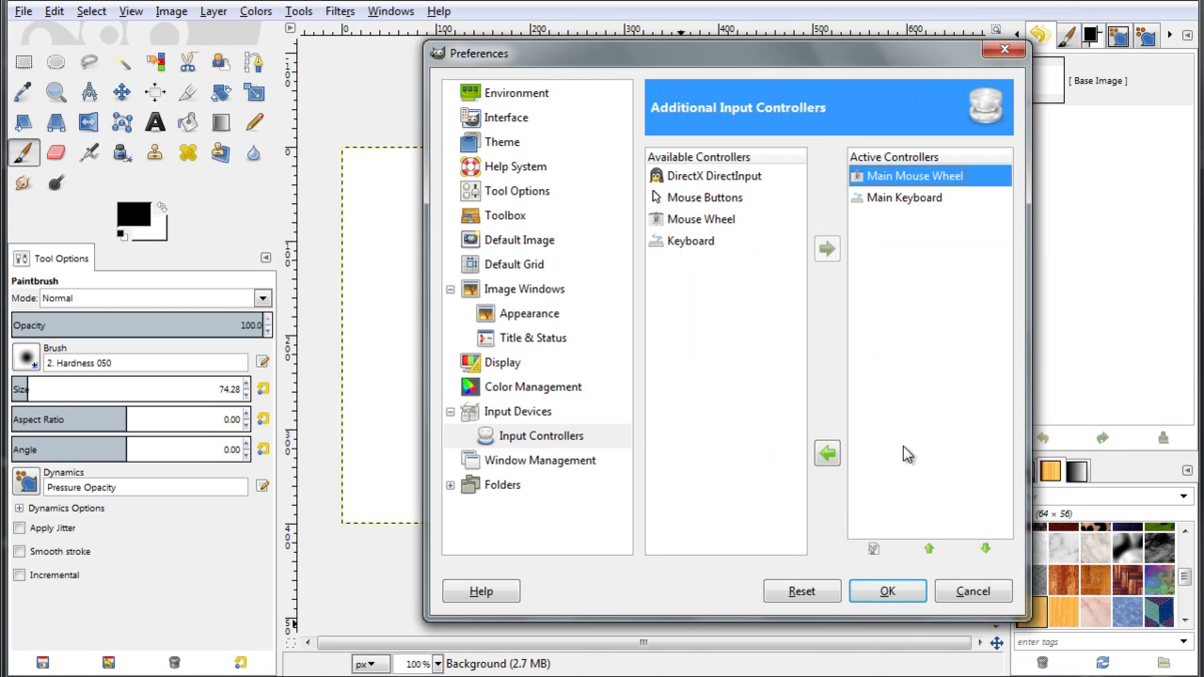
click(900, 591)
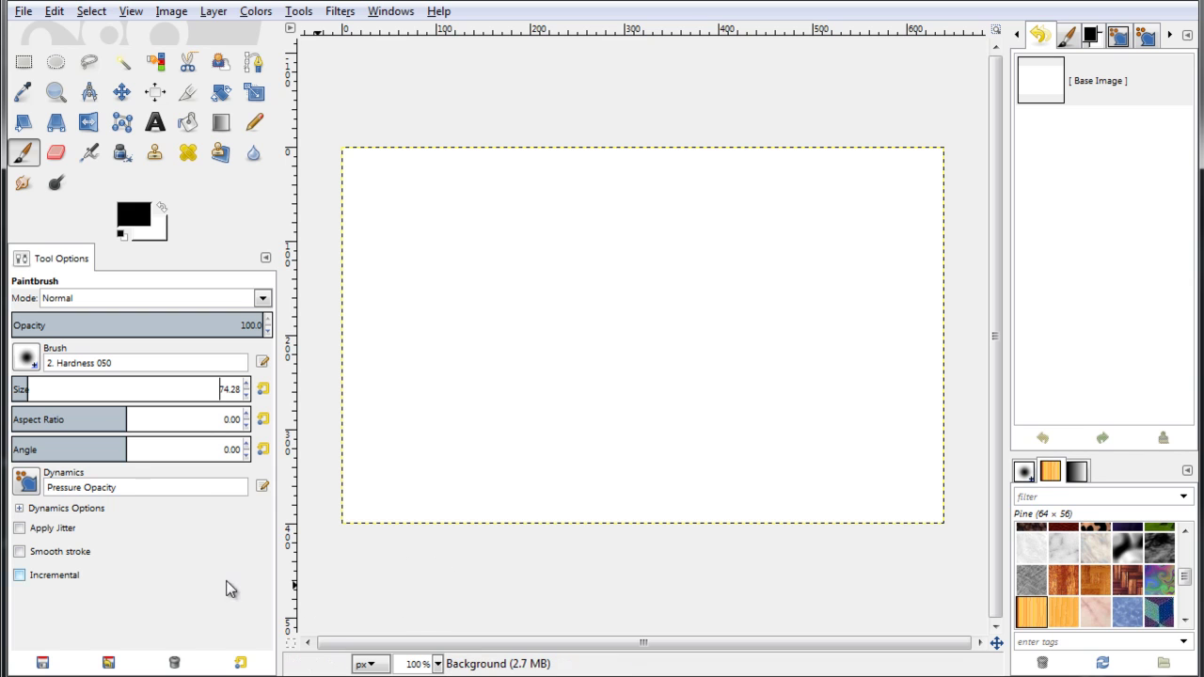
click(59, 15)
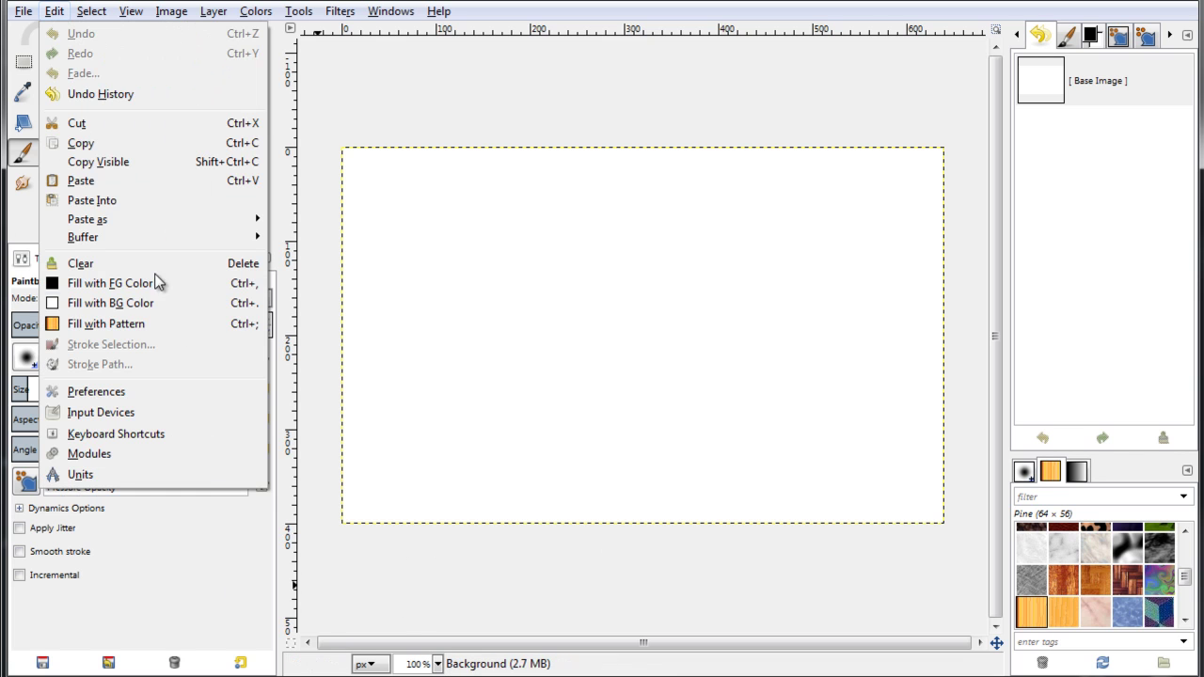
click(193, 393)
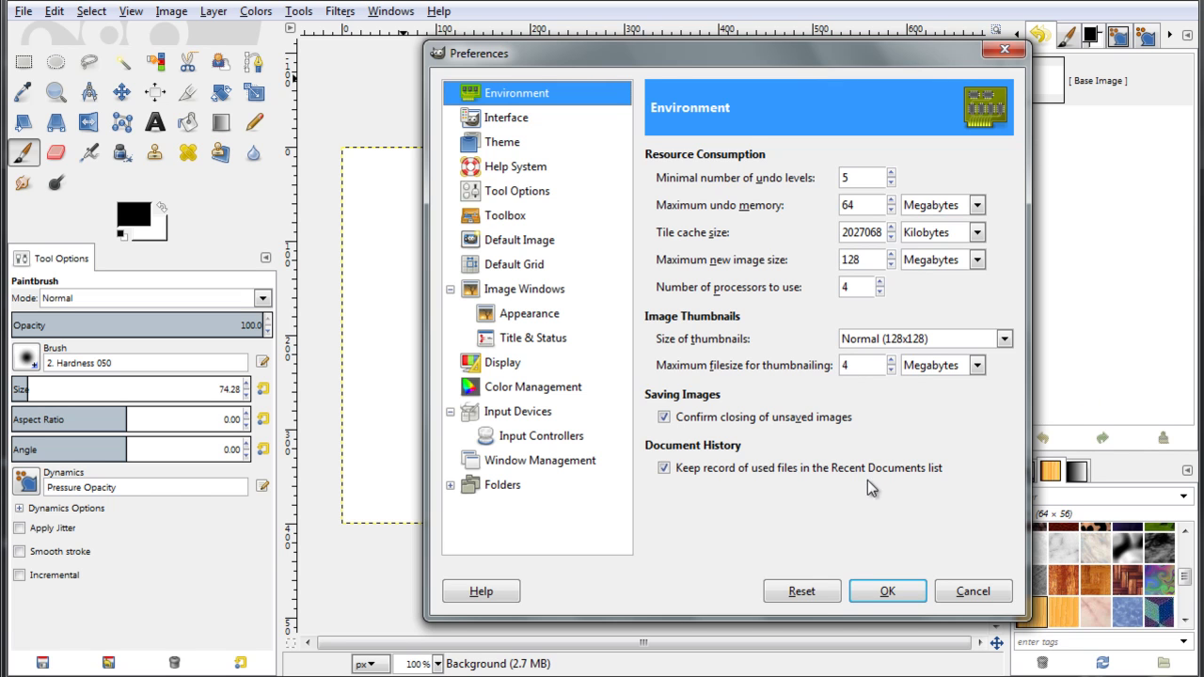
click(572, 439)
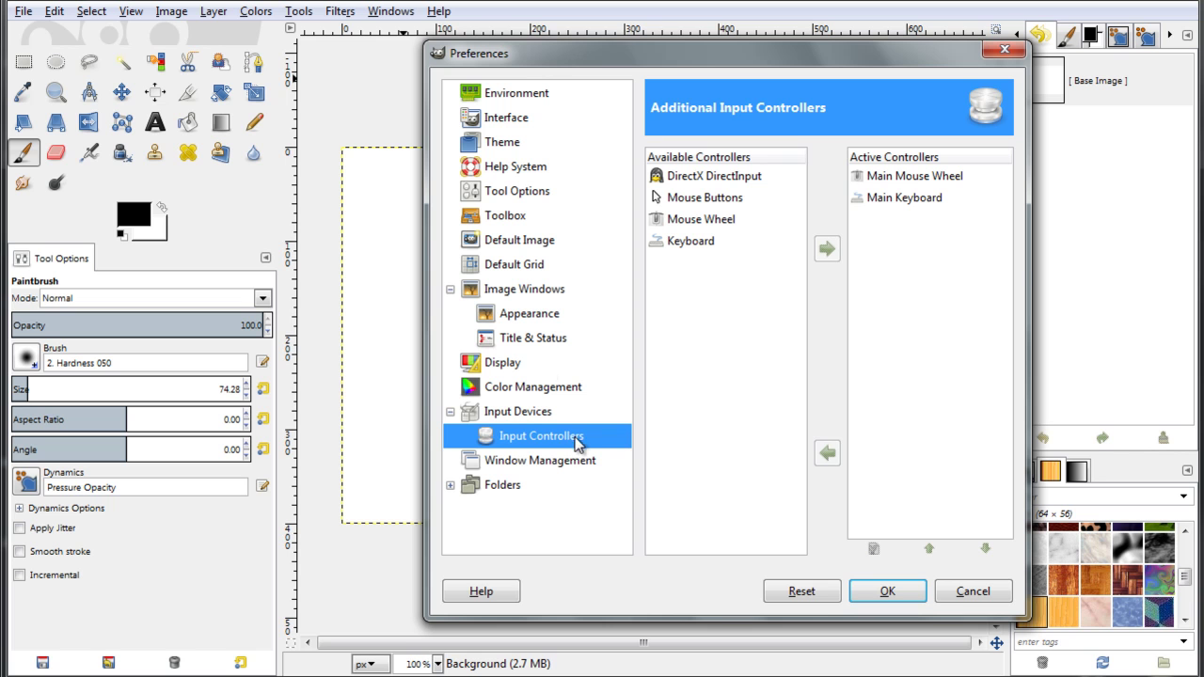
- Open the Main Keyboard controller's configuration and select the Cursor Up event
double_click(955, 202)
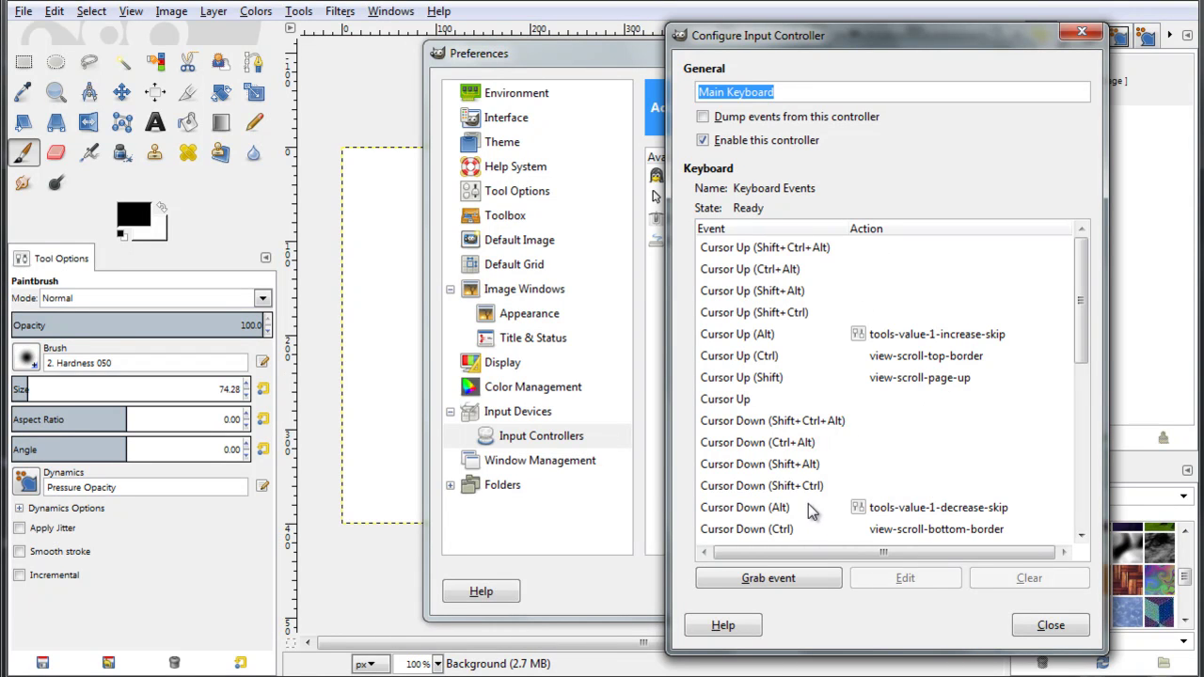
scroll(777, 423, down, 5)
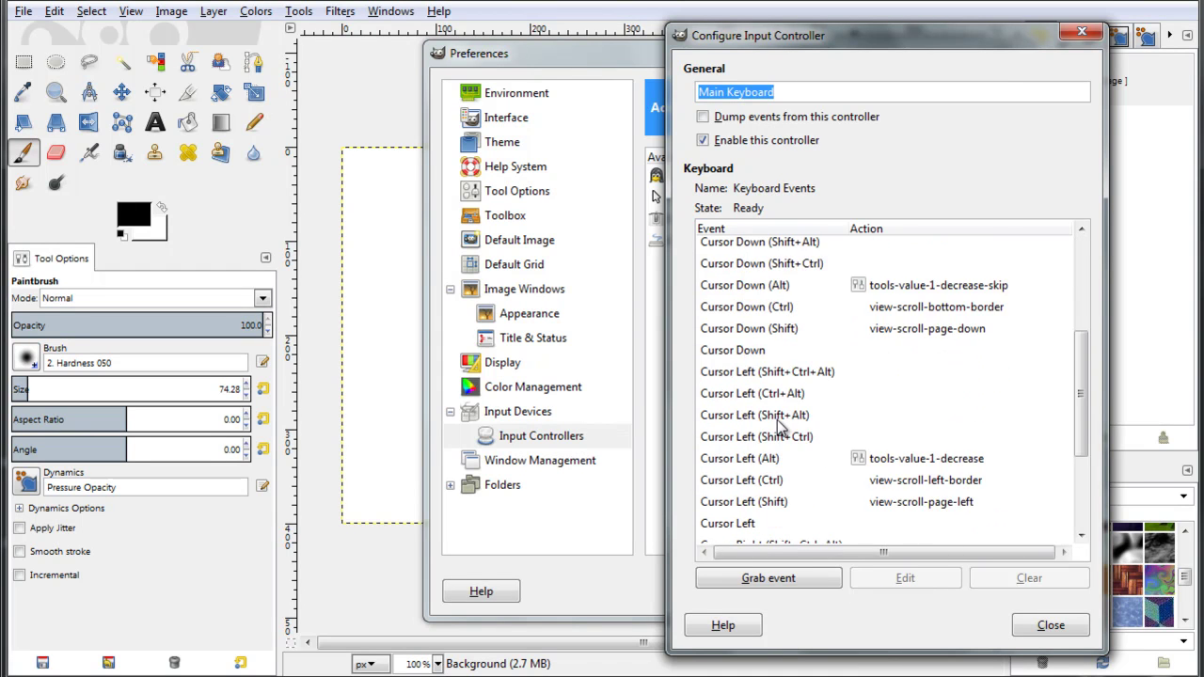
scroll(777, 429, down, 2)
scroll(779, 428, down, 1)
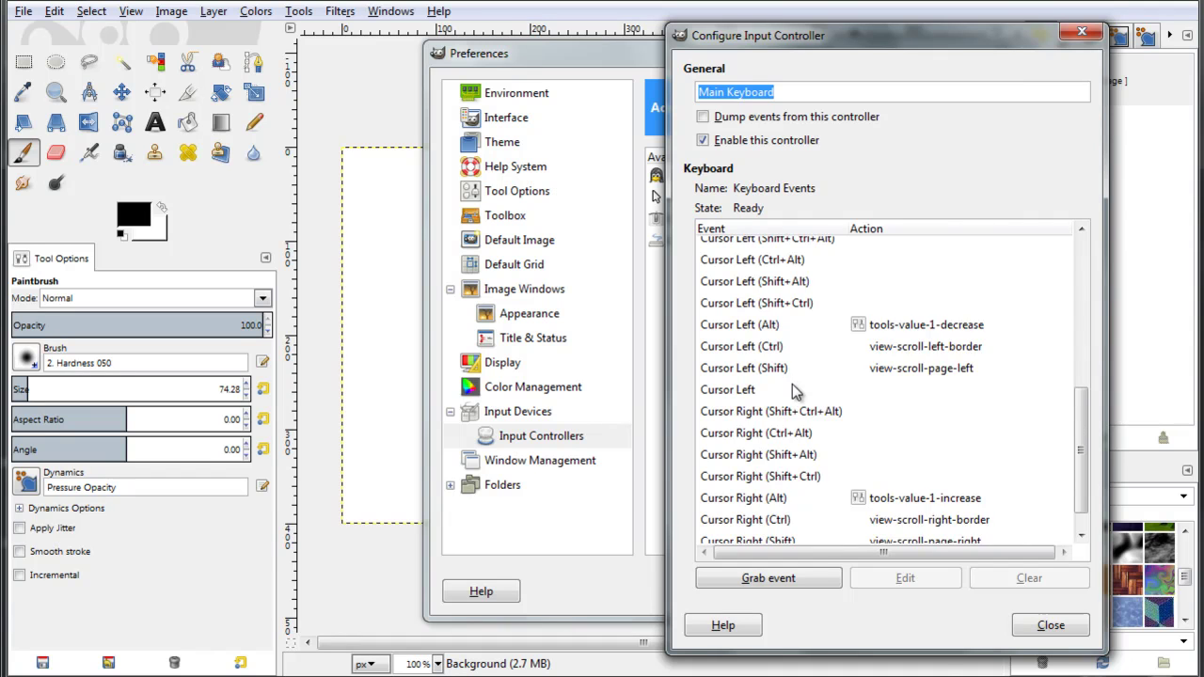
scroll(792, 384, up, 2)
scroll(794, 382, up, 3)
click(768, 267)
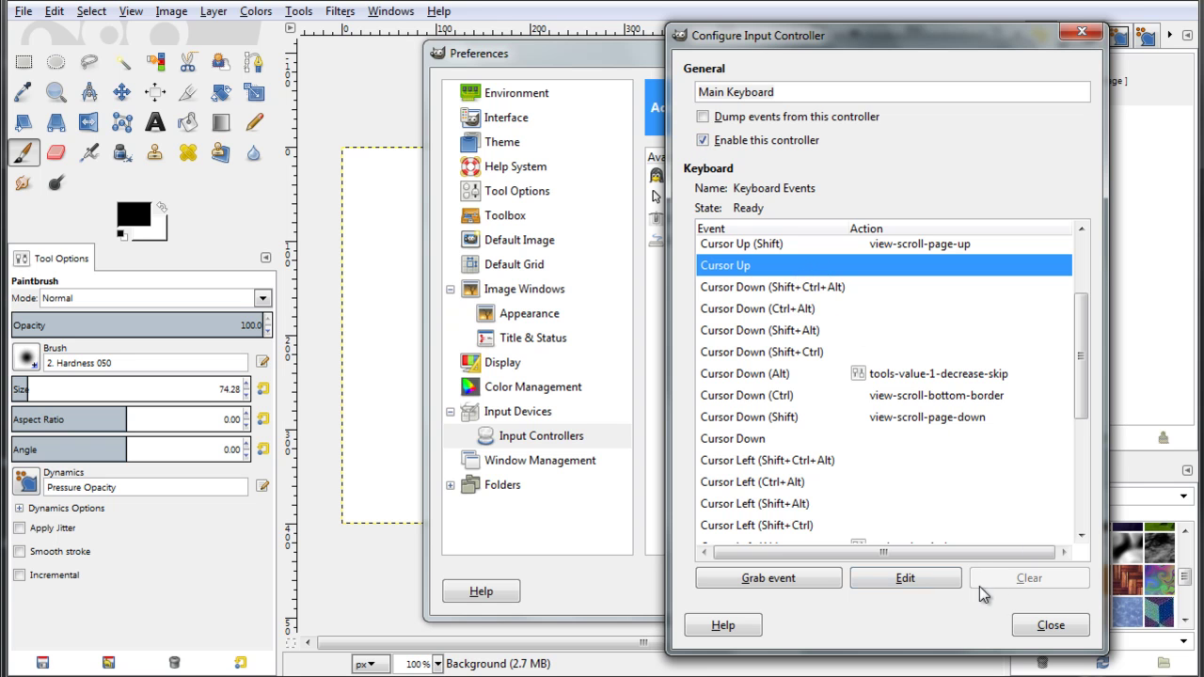
- Search 'increase brush' and assign Increase Brush Size to the Cursor Up key
click(931, 577)
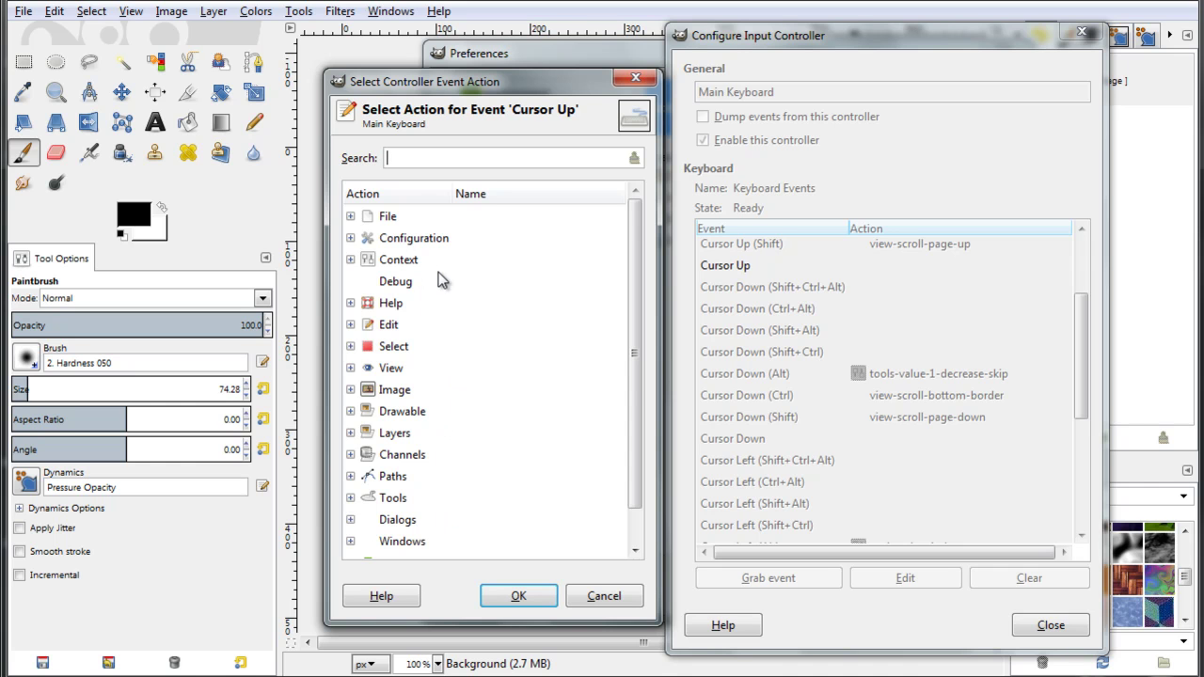
scroll(442, 377, down, 1)
scroll(449, 414, up, 1)
scroll(430, 395, down, 1)
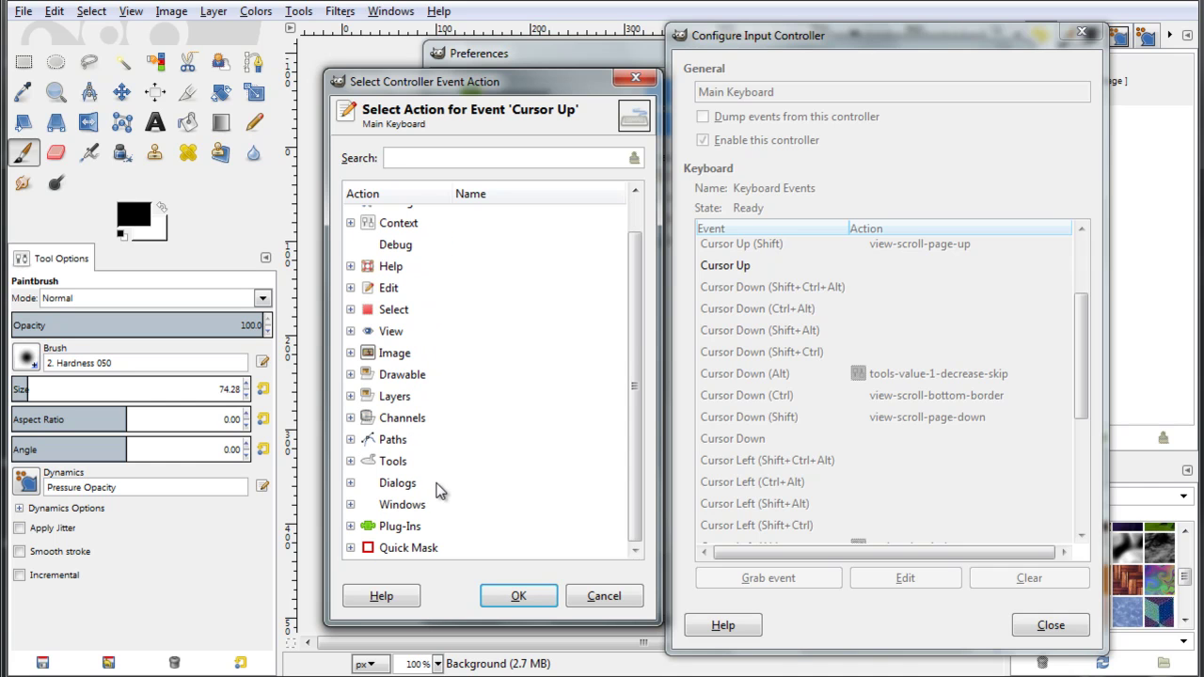
click(350, 461)
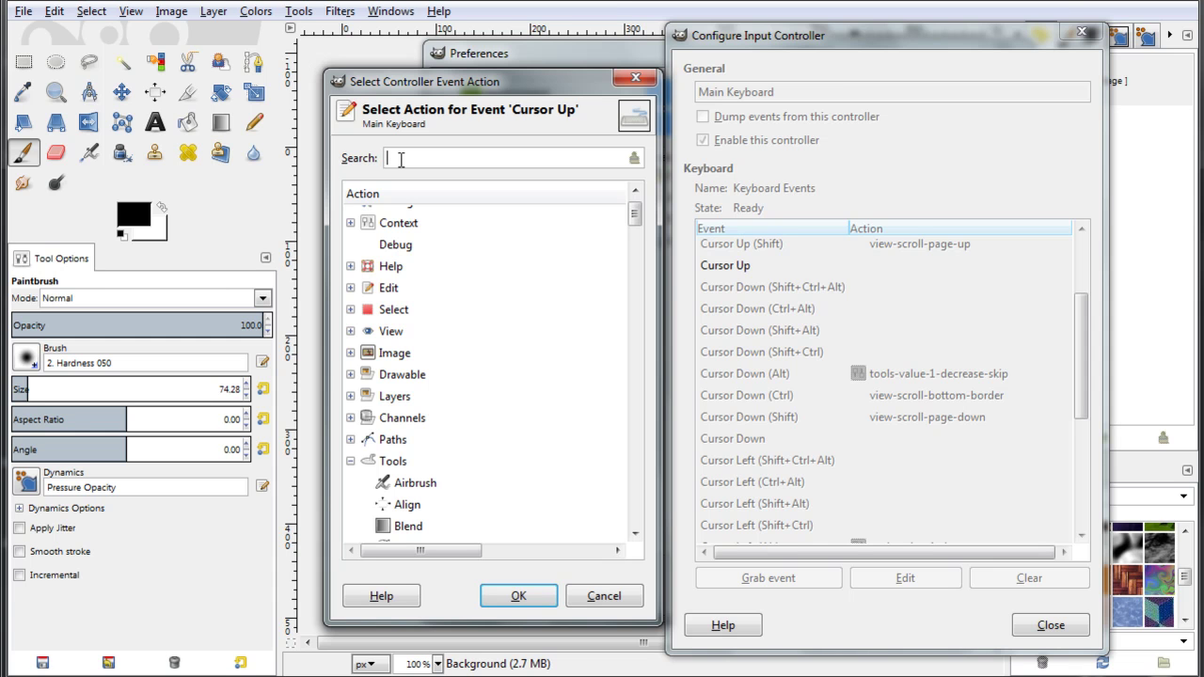
text(i)
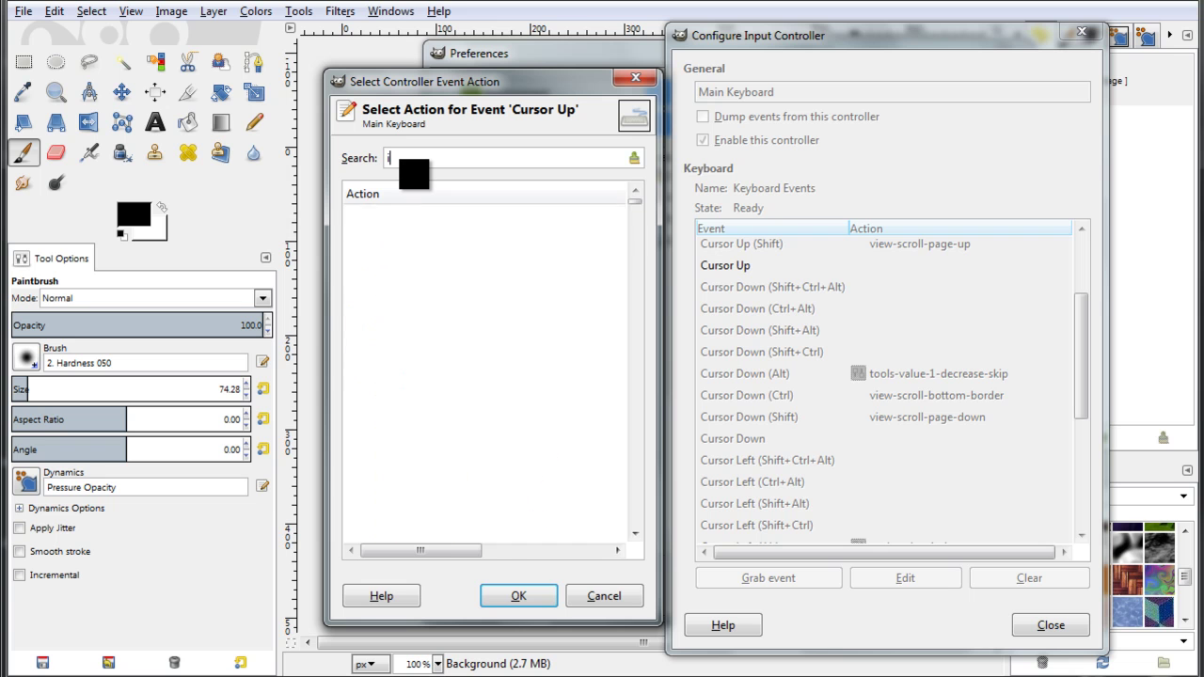
text(ncrease )
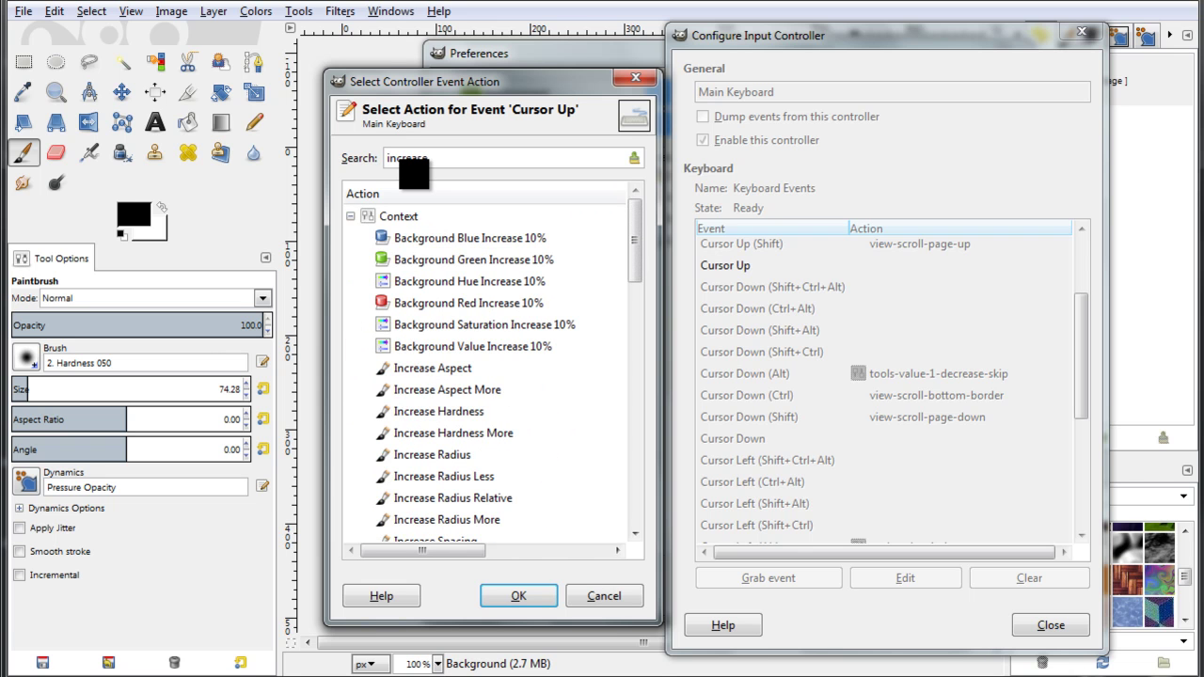
text(brush)
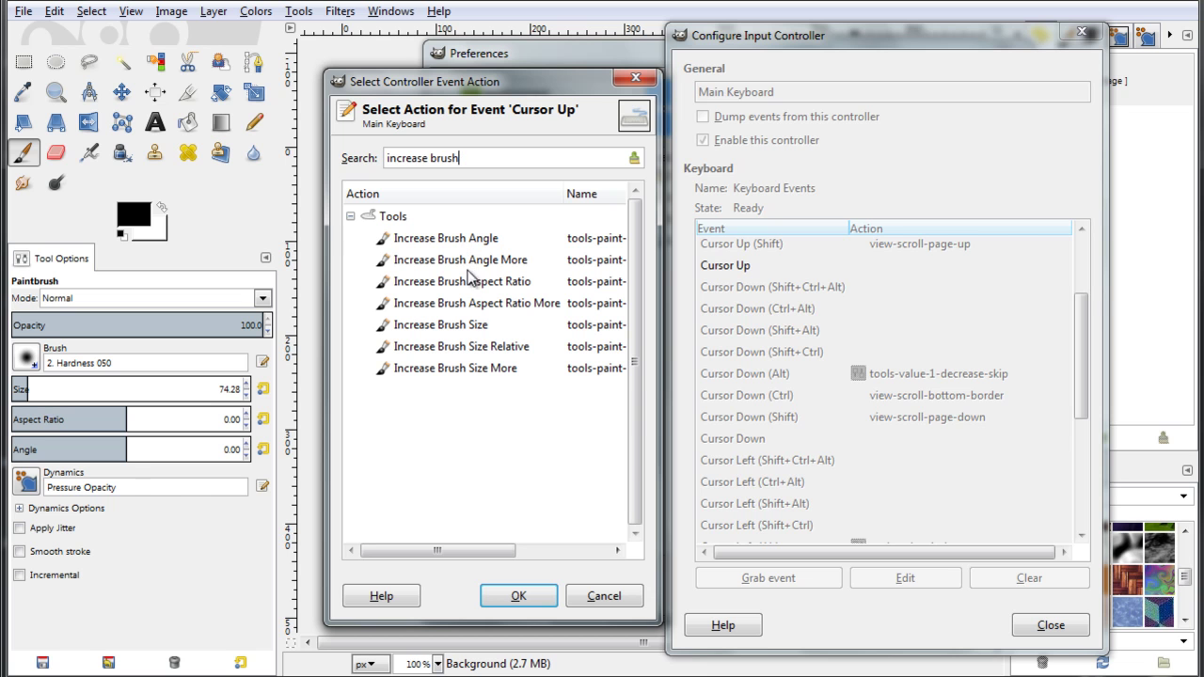
click(489, 325)
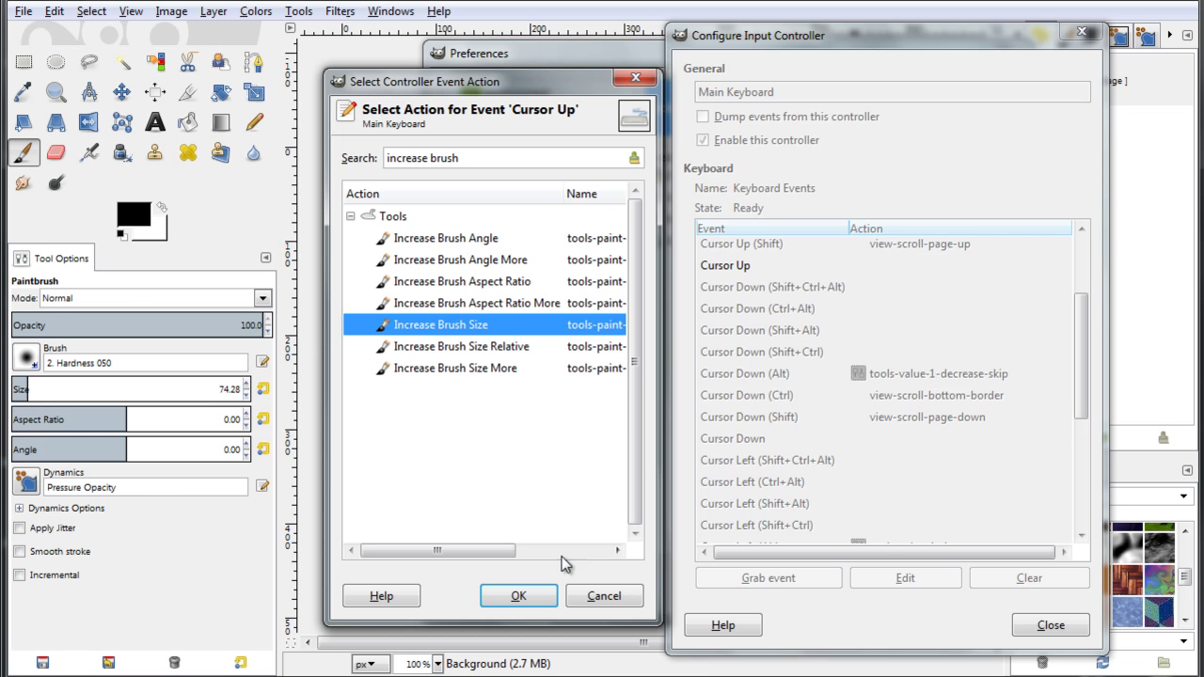
click(518, 595)
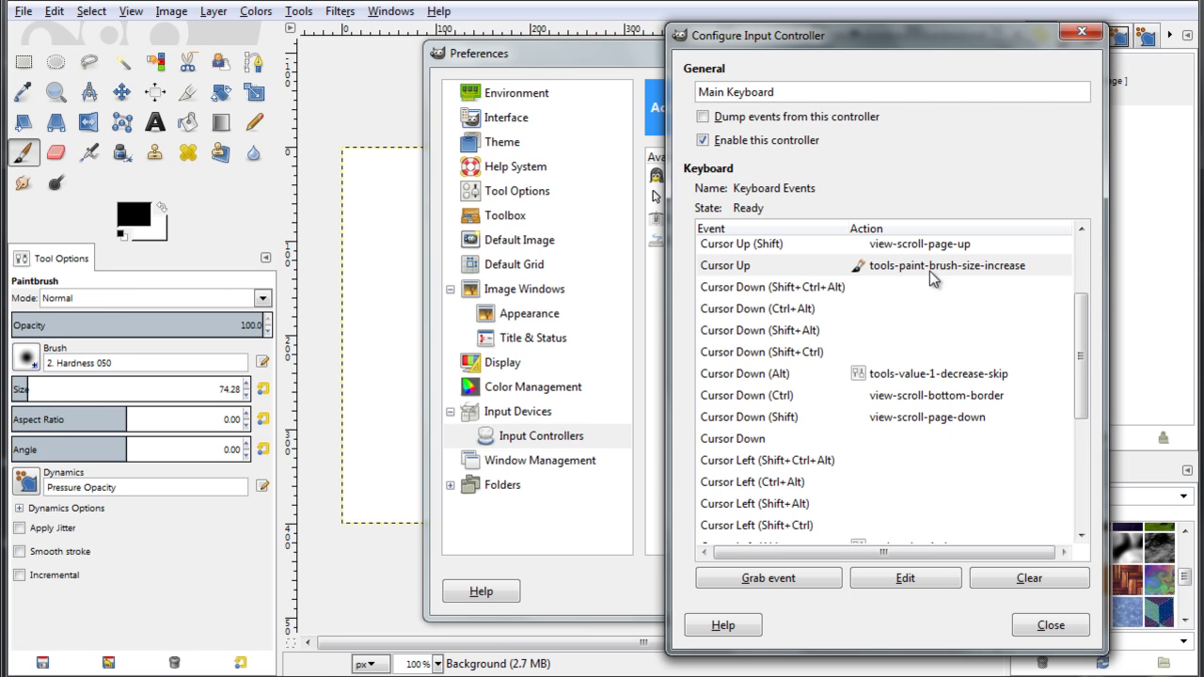
- Assign the Decrease Brush Size action to the Cursor Down key event
click(785, 440)
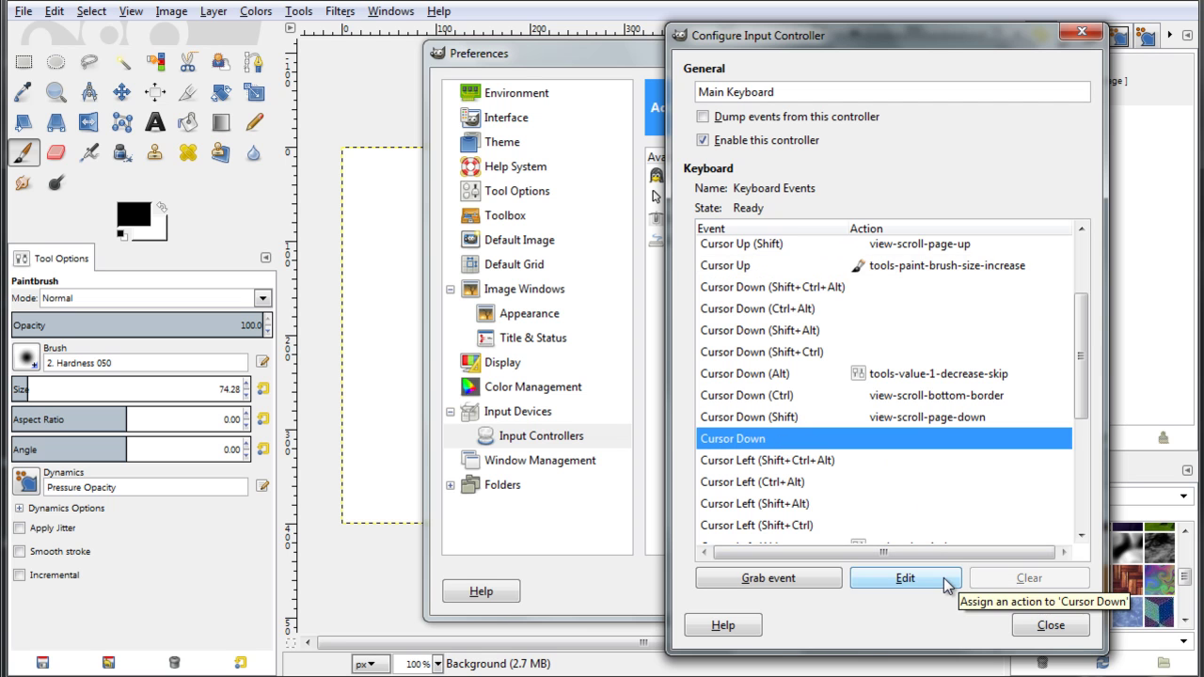
click(899, 577)
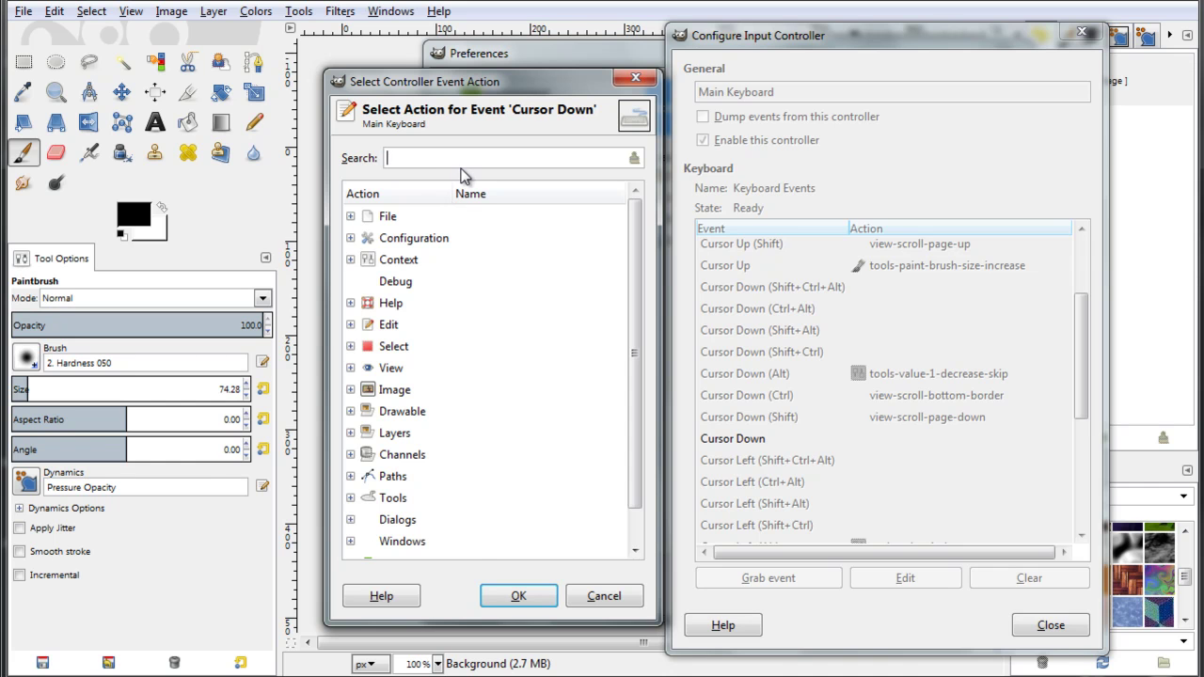
text(decrease)
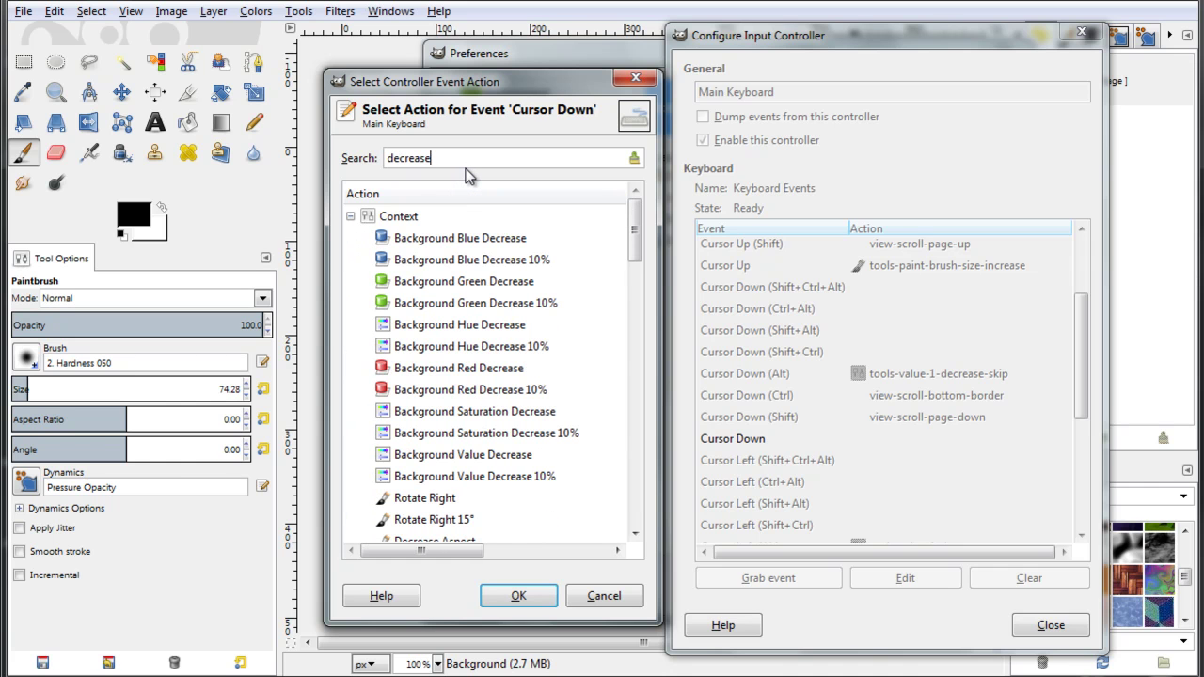
text( brush)
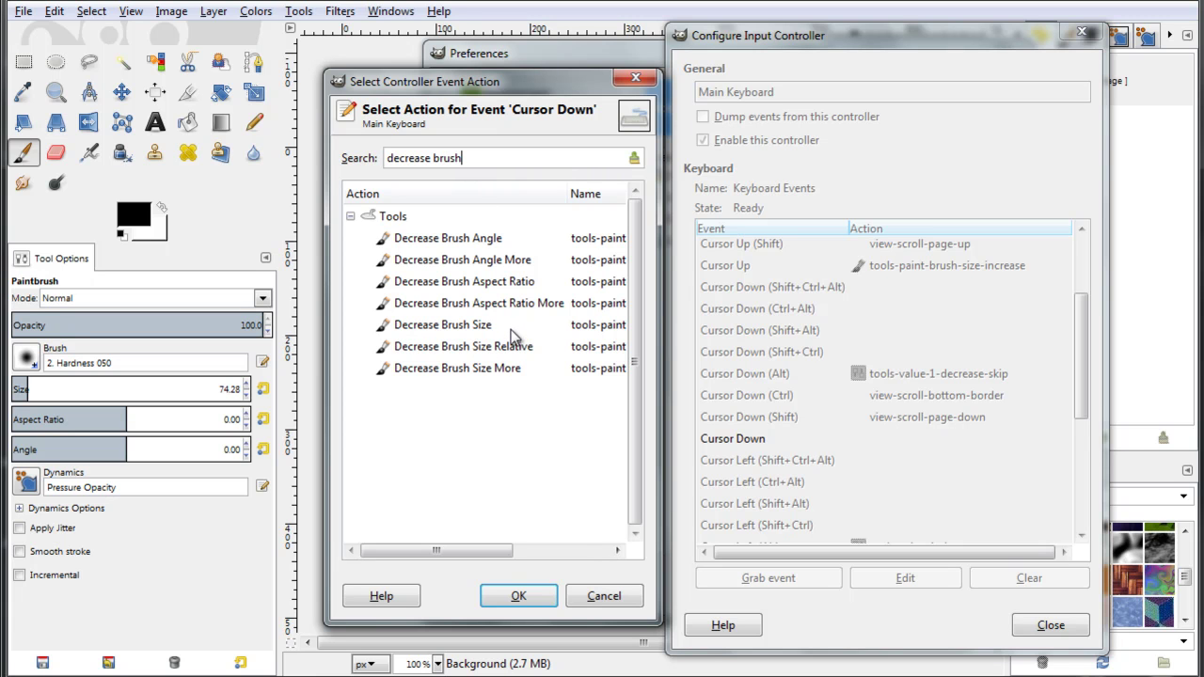
click(512, 329)
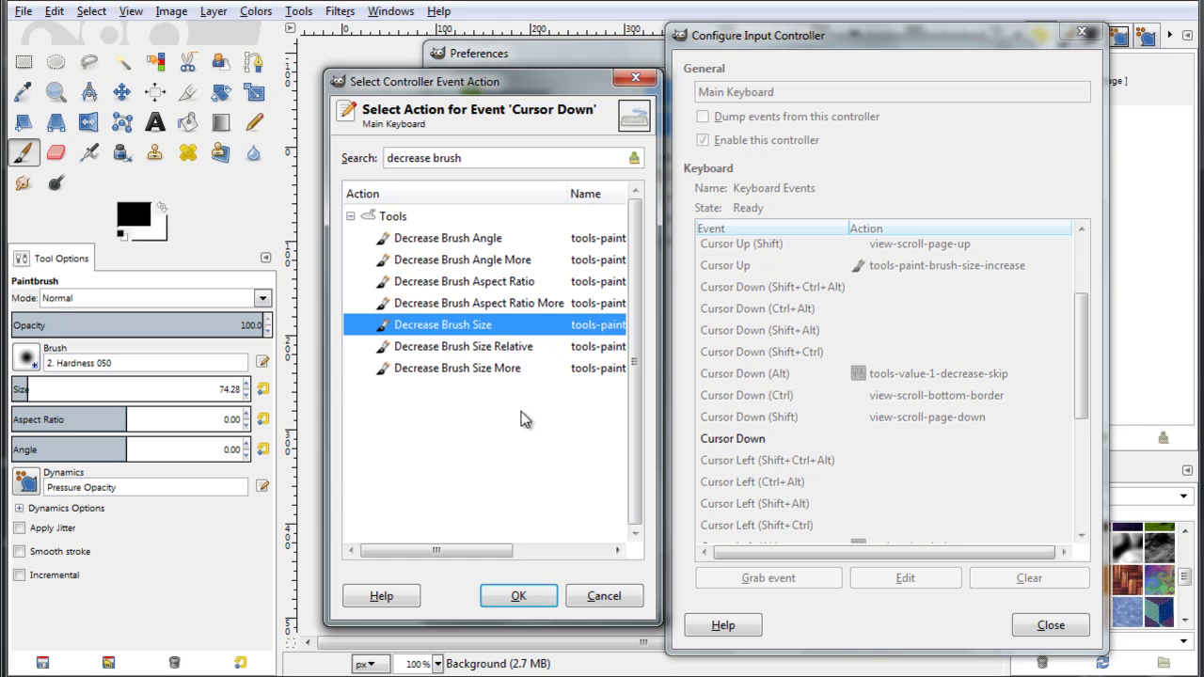
click(525, 608)
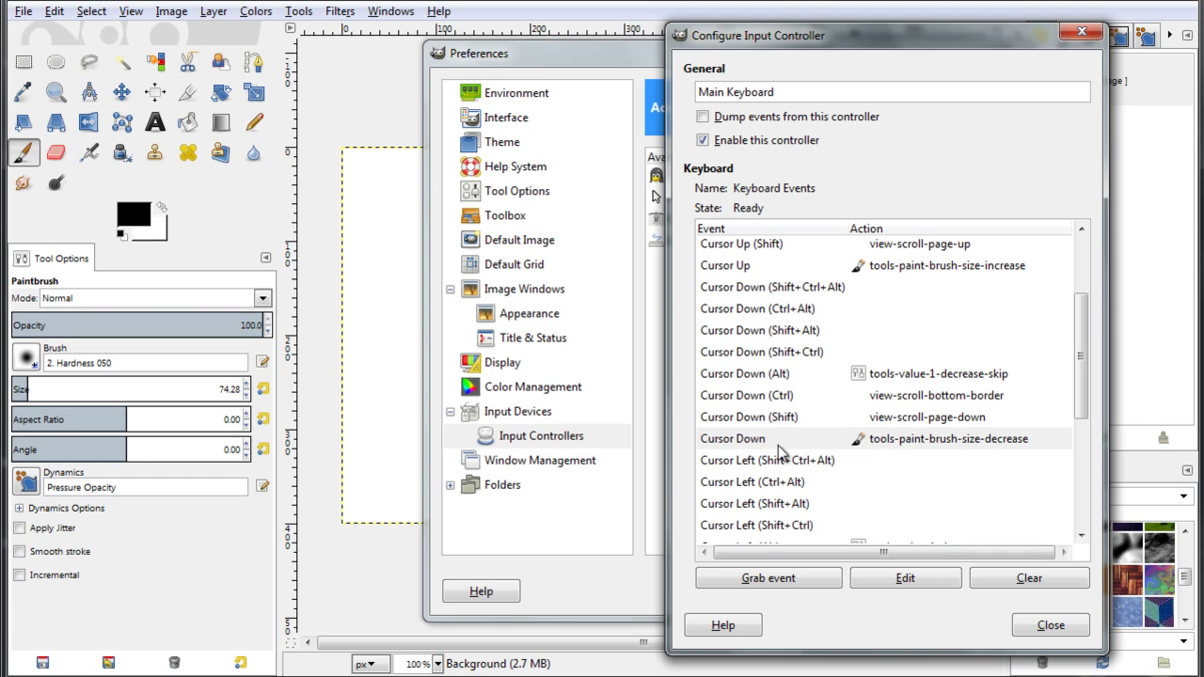
- Close the controller settings and Preferences, then test brush resizing, ending at Paintbrush size 73.11
click(1075, 625)
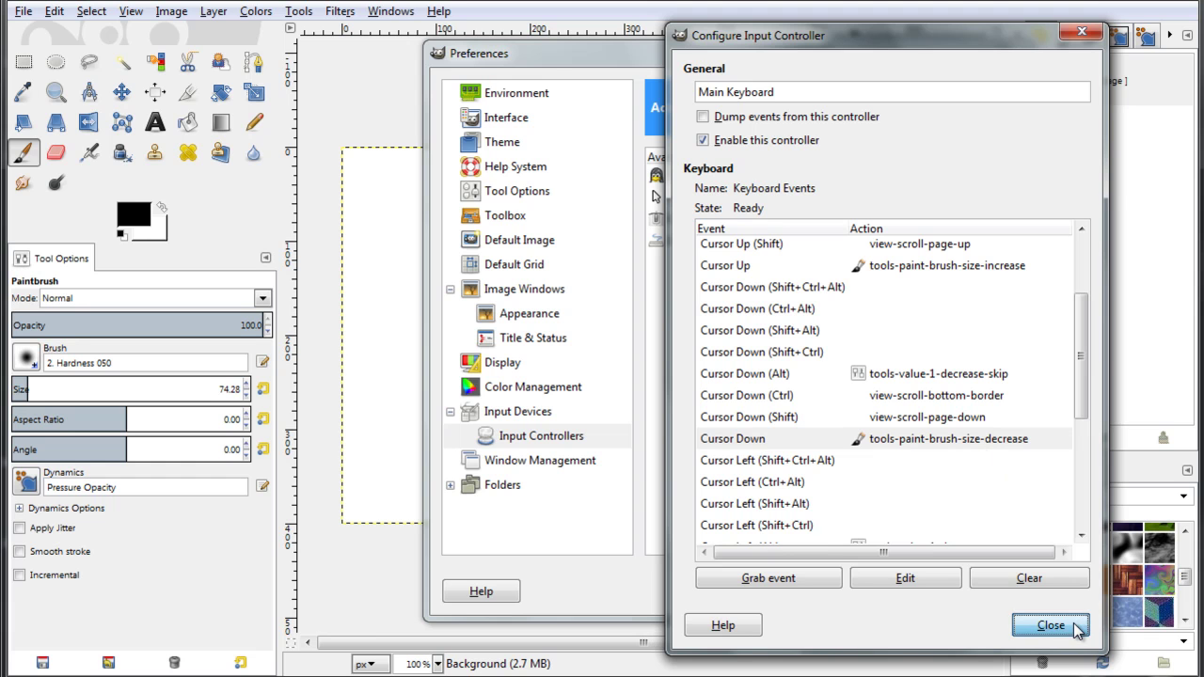
click(889, 591)
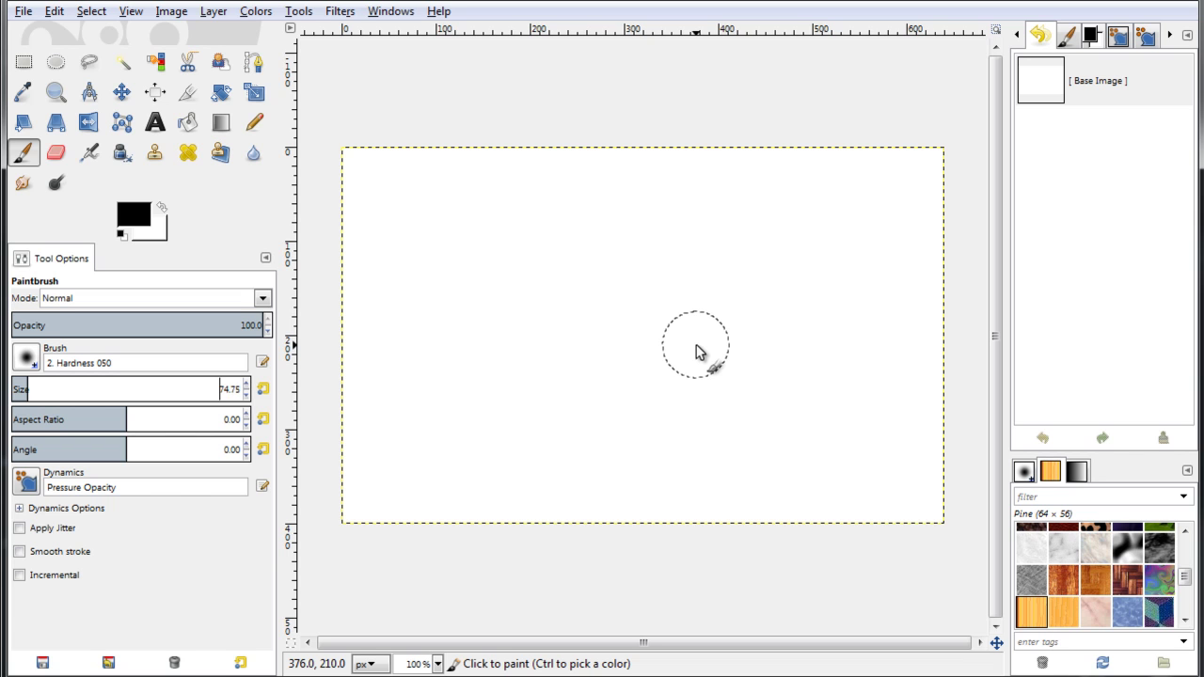
key(bracketright)
key(bracketright)
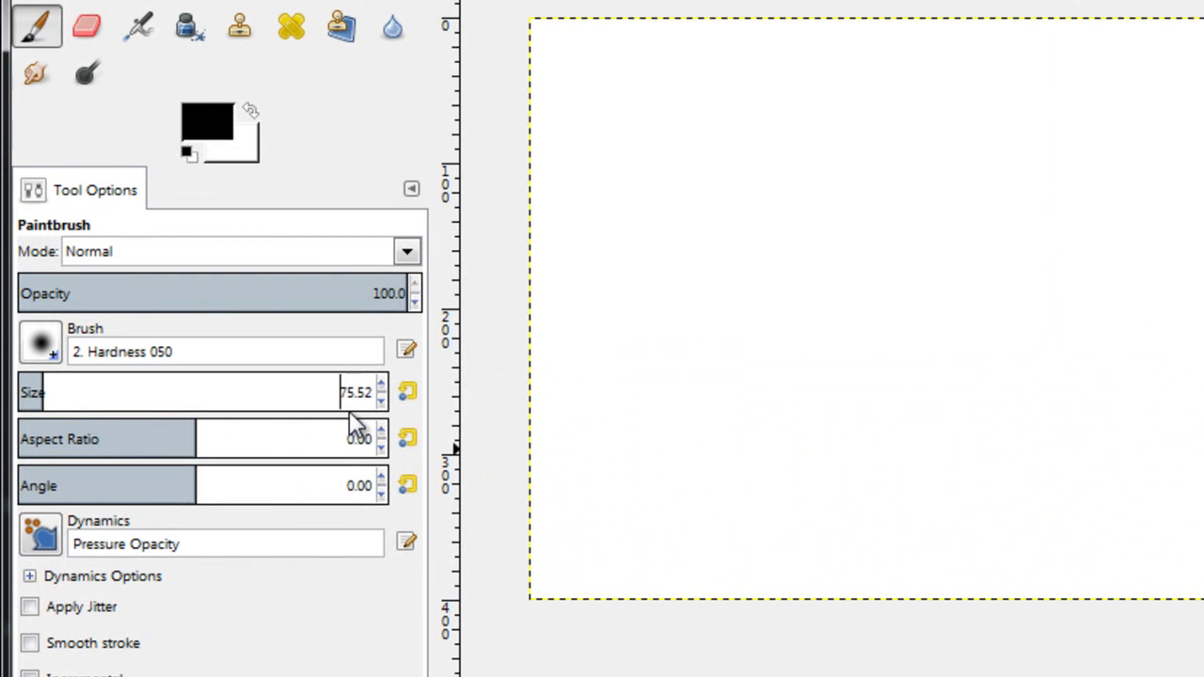
key(bracketleft)
key(bracketleft)
key(bracketleft)
key(bracketleft)
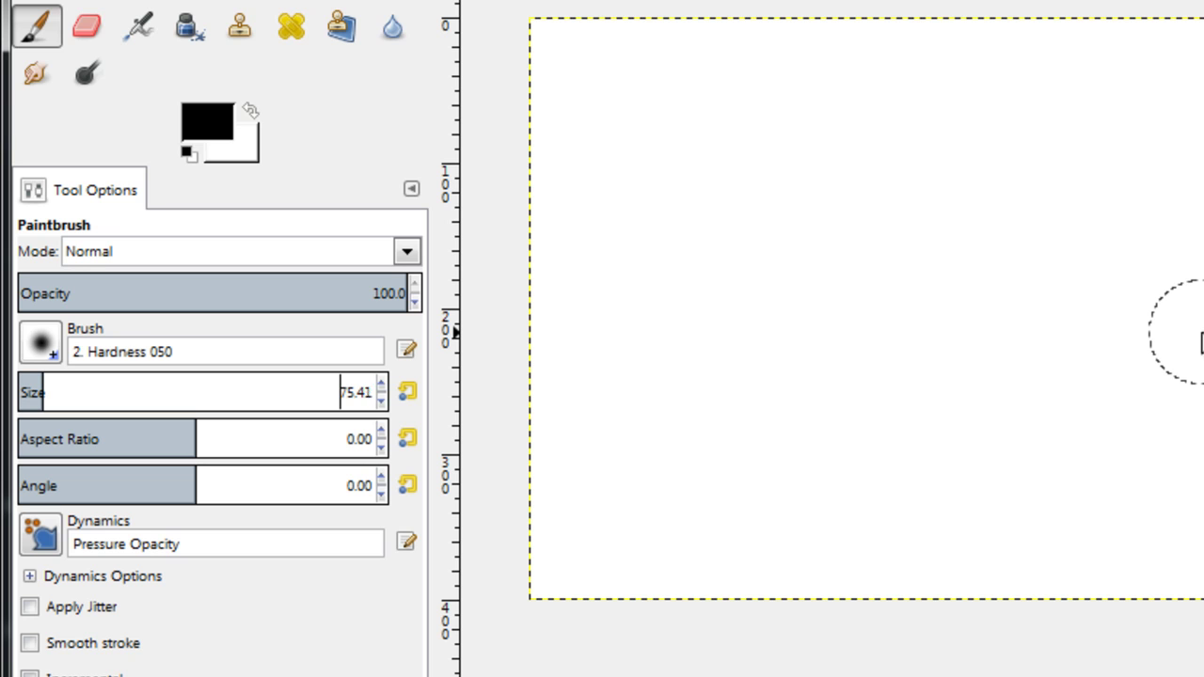
key(bracketleft)
key(bracketleft)
key(bracketleft)
key(bracketleft)
key(bracketleft)
key(bracketleft)
key(bracketleft)
key(bracketleft)
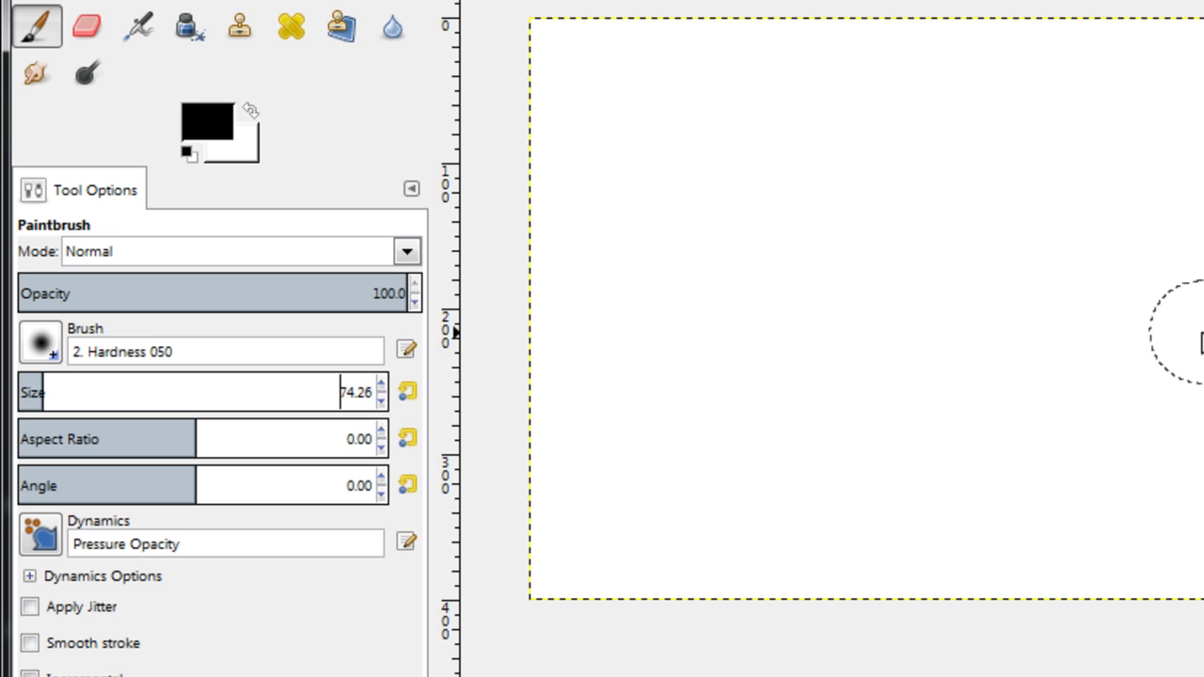
key(bracketleft)
key(bracketleft)
key(bracketleft)
key(bracketleft)
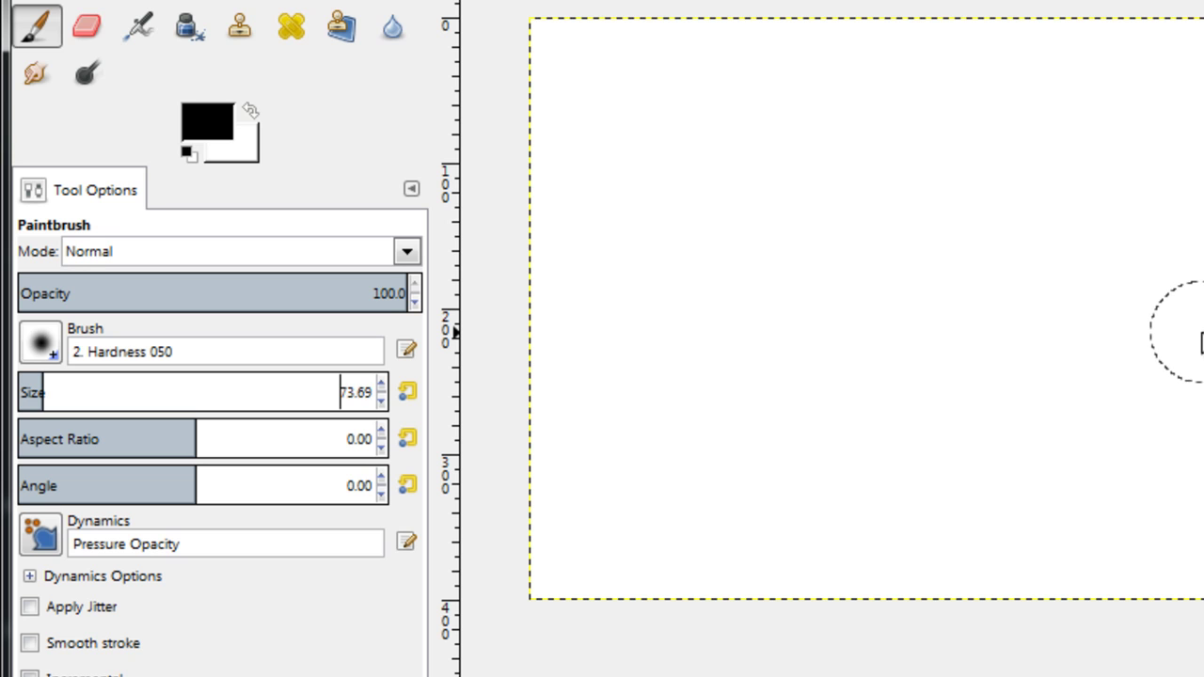
key(bracketleft)
key(bracketleft)
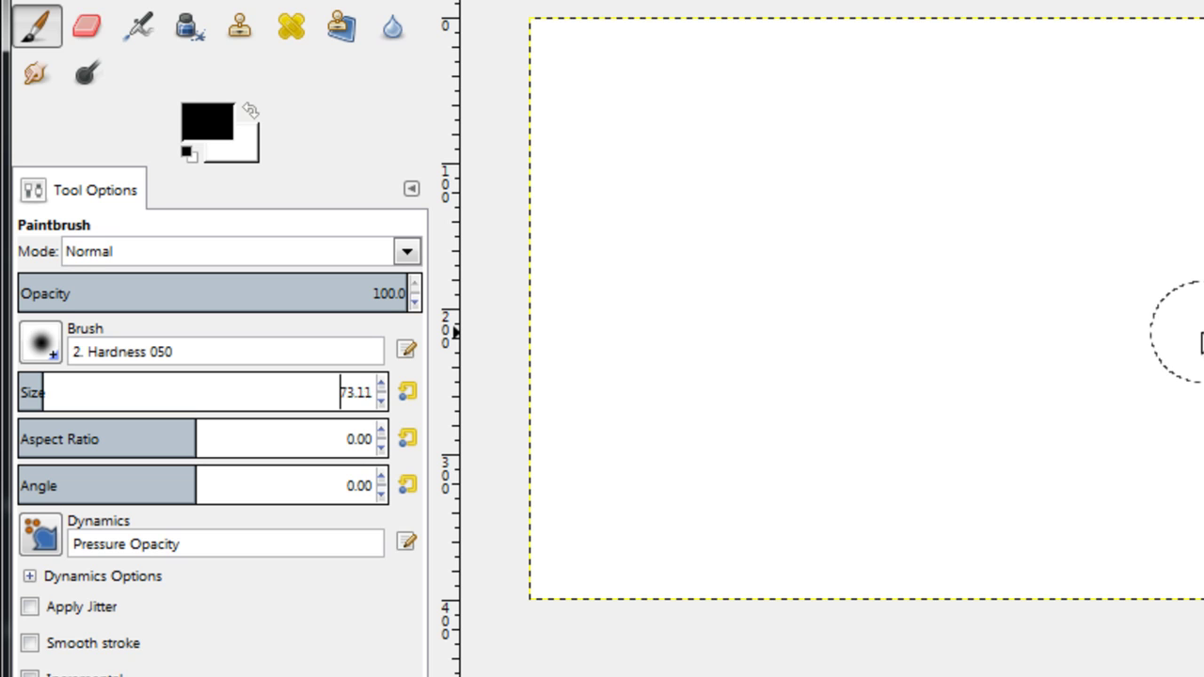